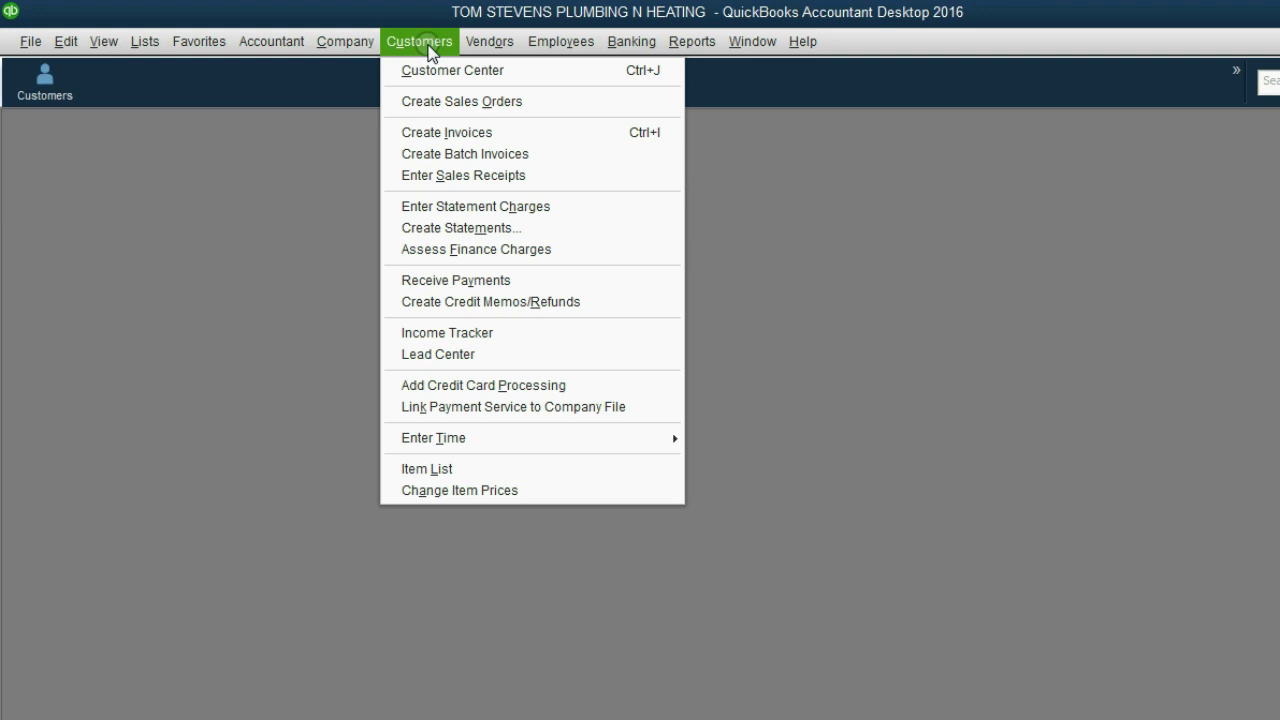
mouse_move(695, 48)
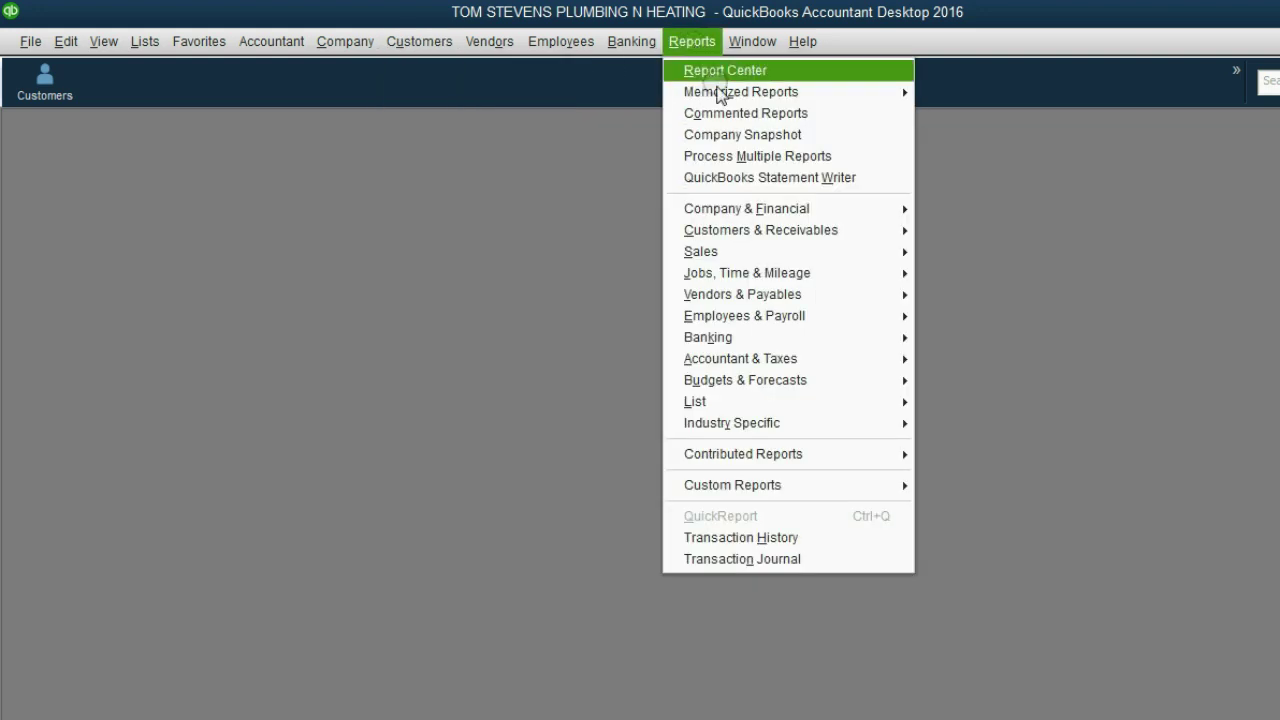
mouse_move(758, 268)
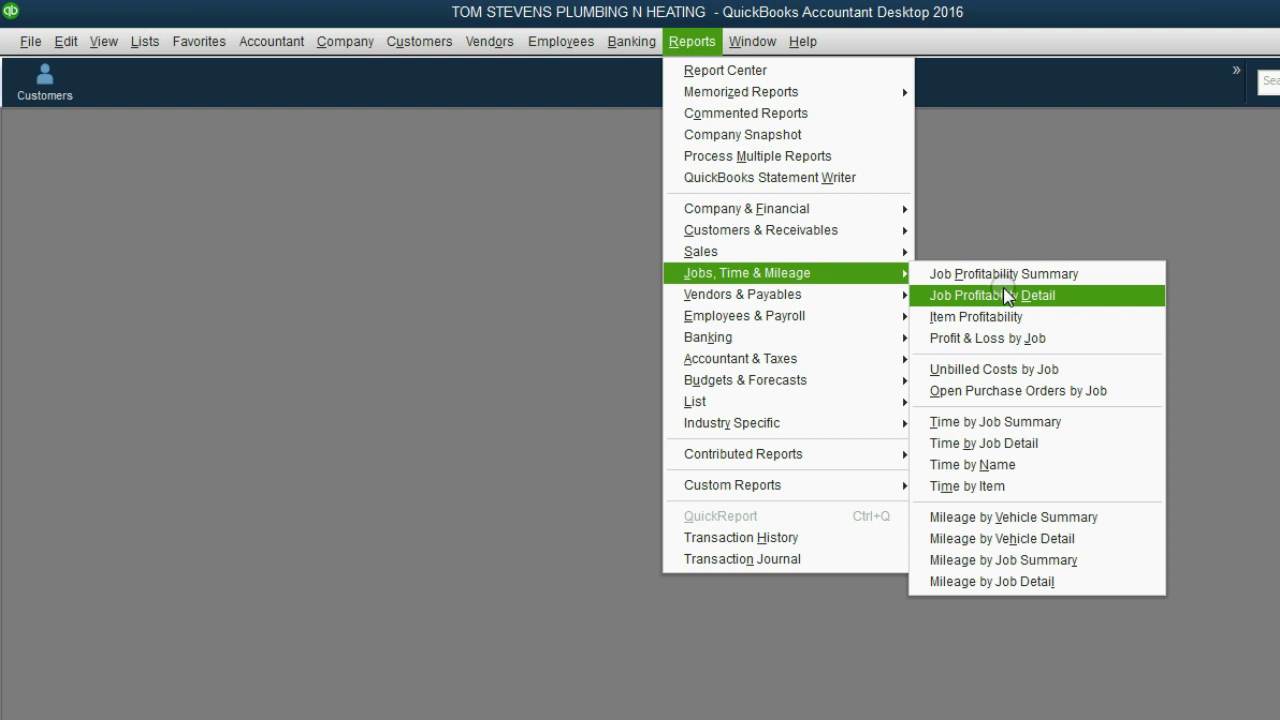
left_click(519, 225)
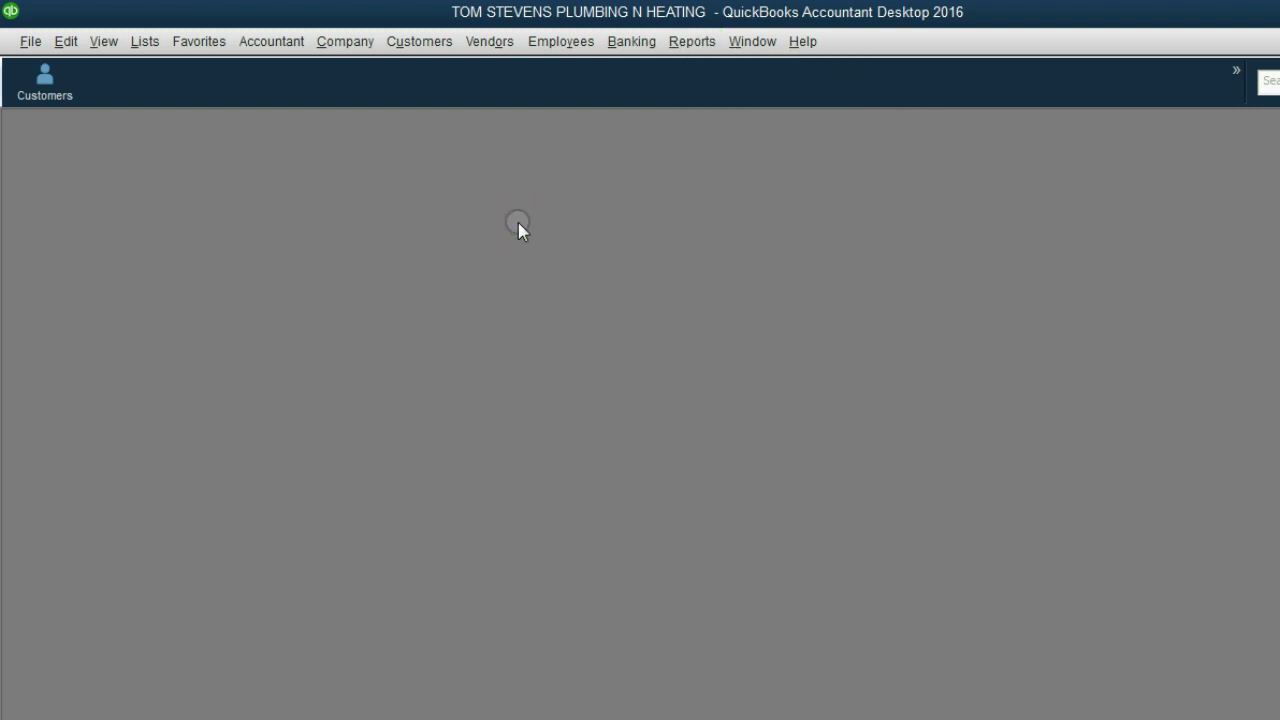
Enable creating estimates in the company preferences for Jobs & Estimates and save the change
left_click(63, 41)
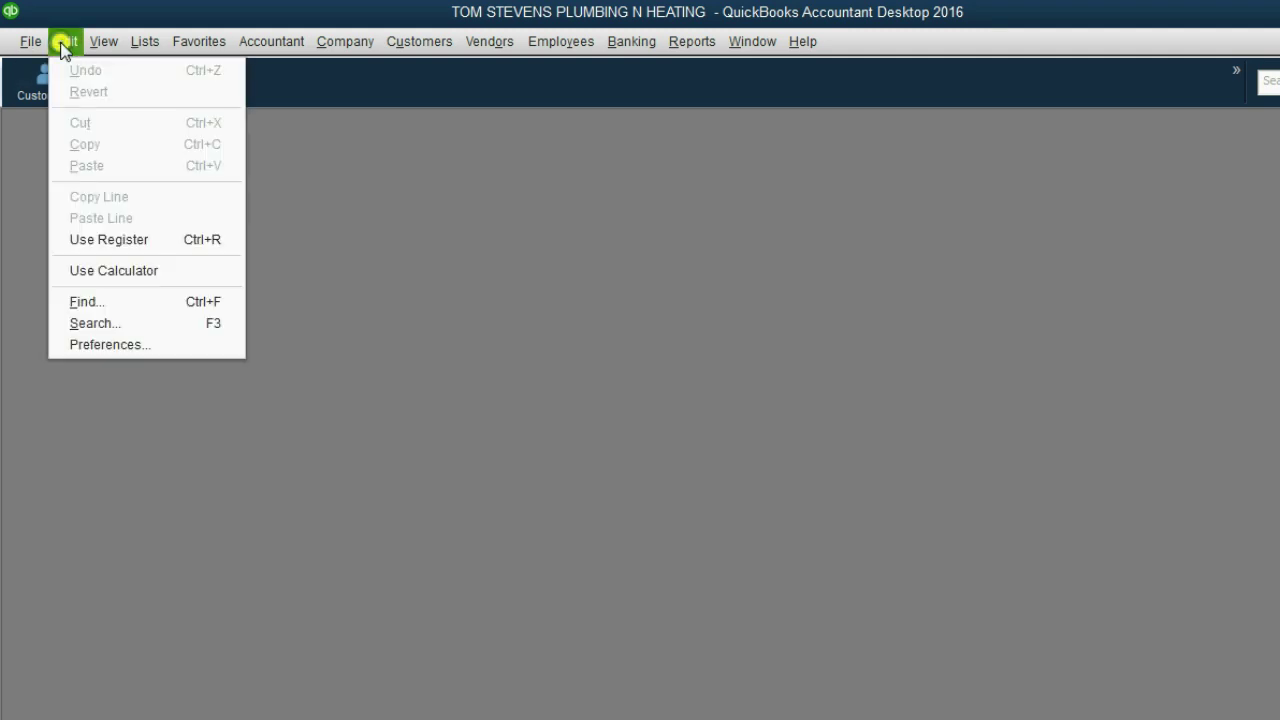
left_click(144, 344)
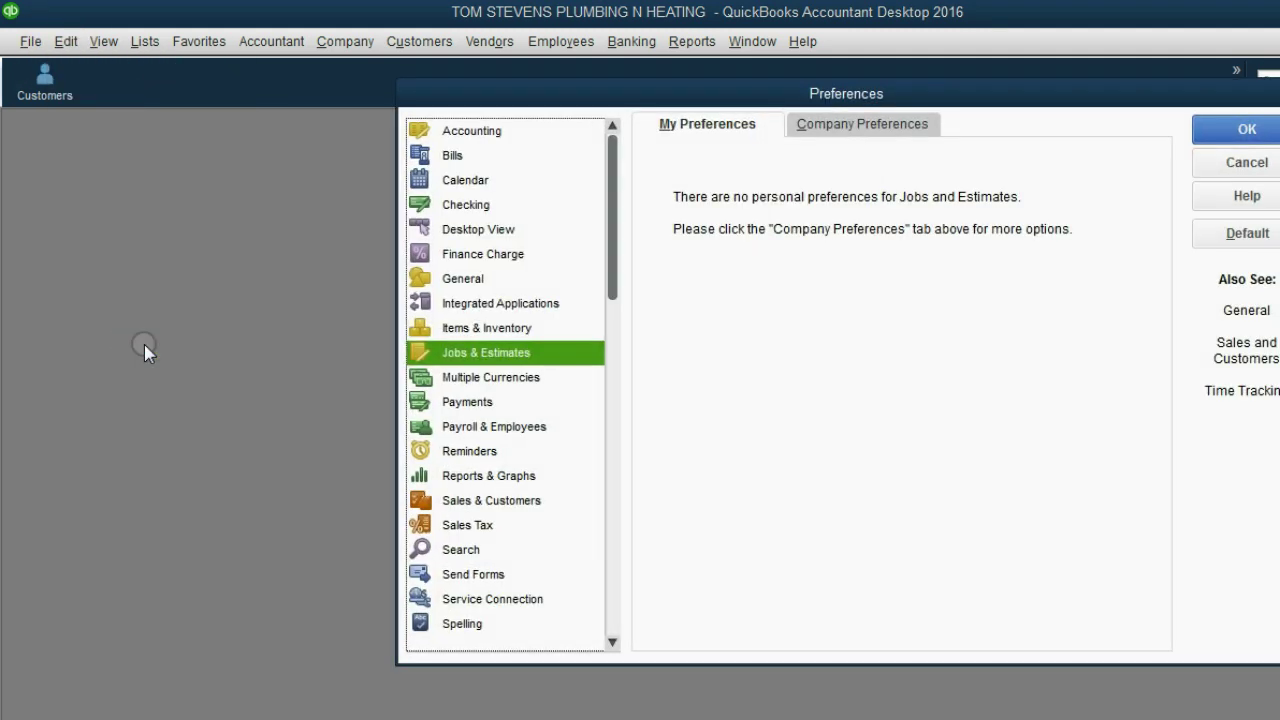
left_click(520, 405)
left_click(485, 476)
left_click(483, 405)
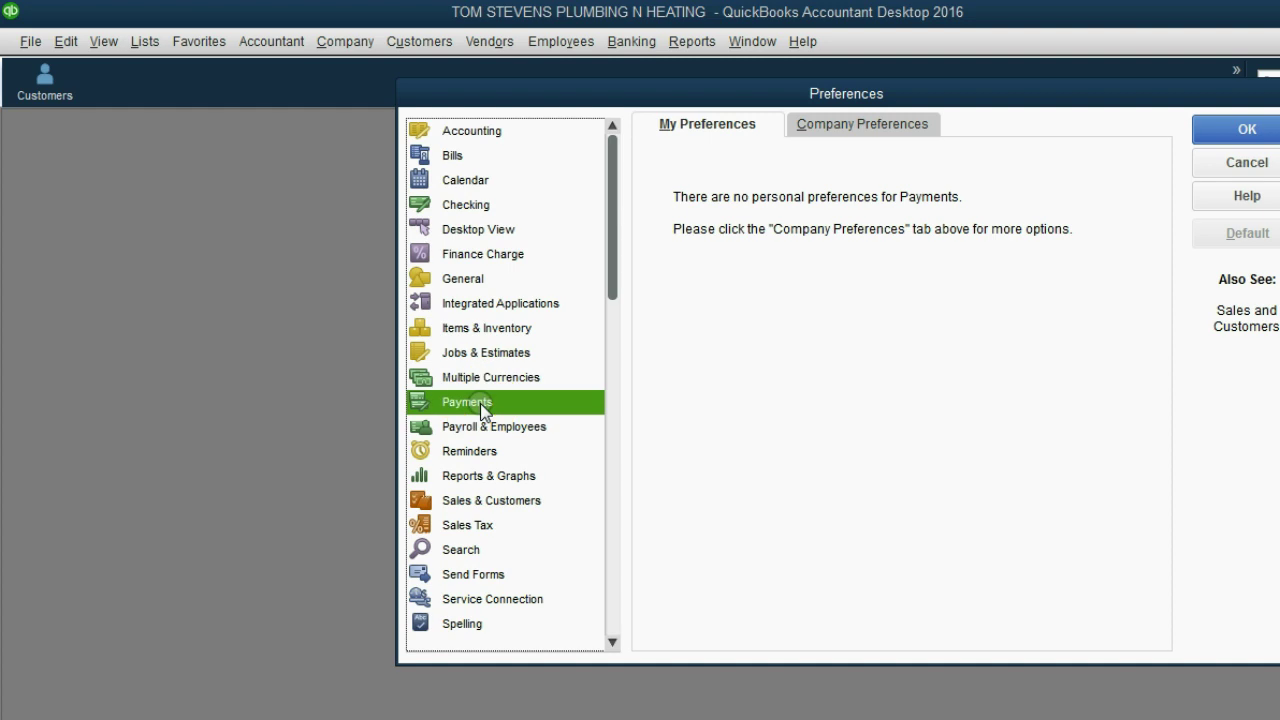
left_click(476, 356)
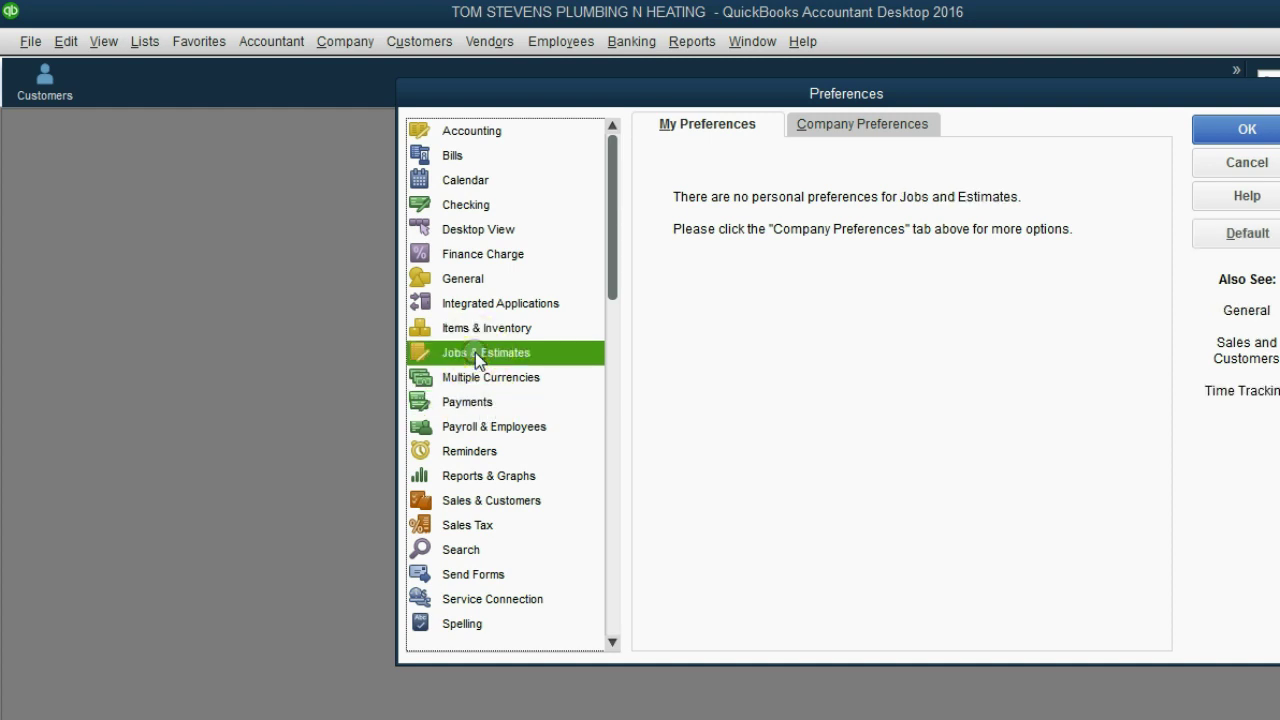
left_click(831, 128)
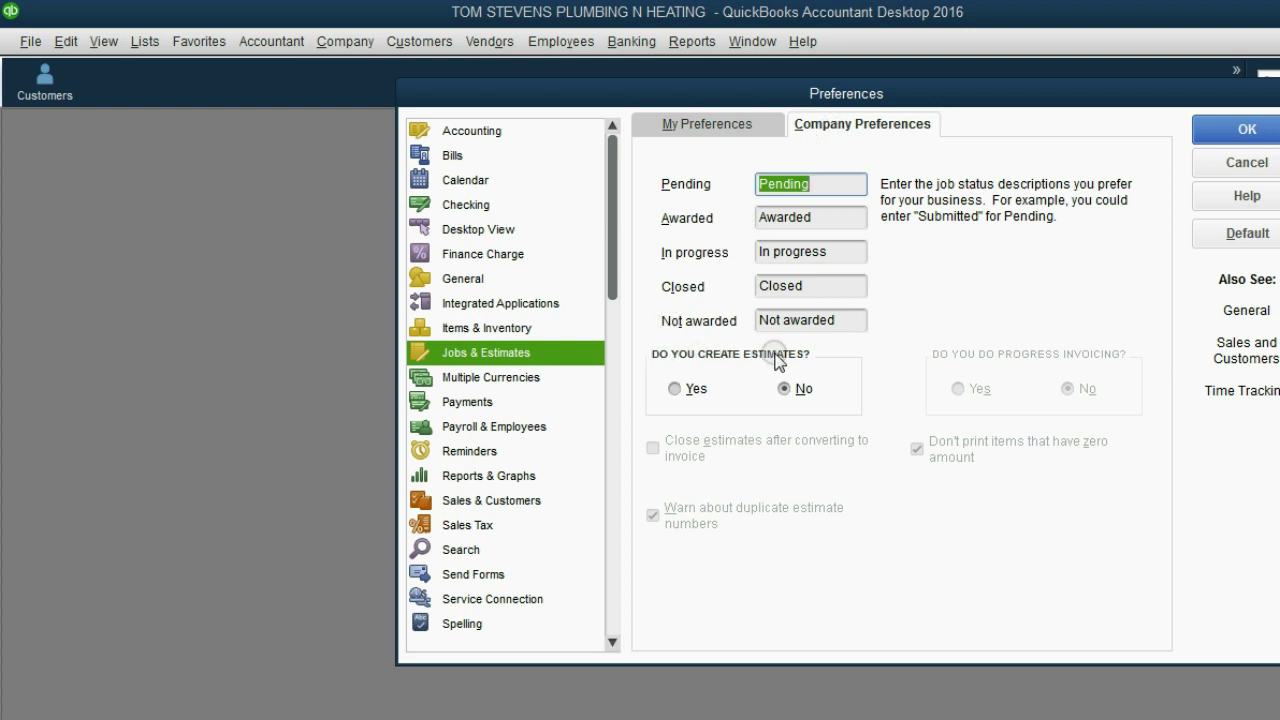
left_click(679, 387)
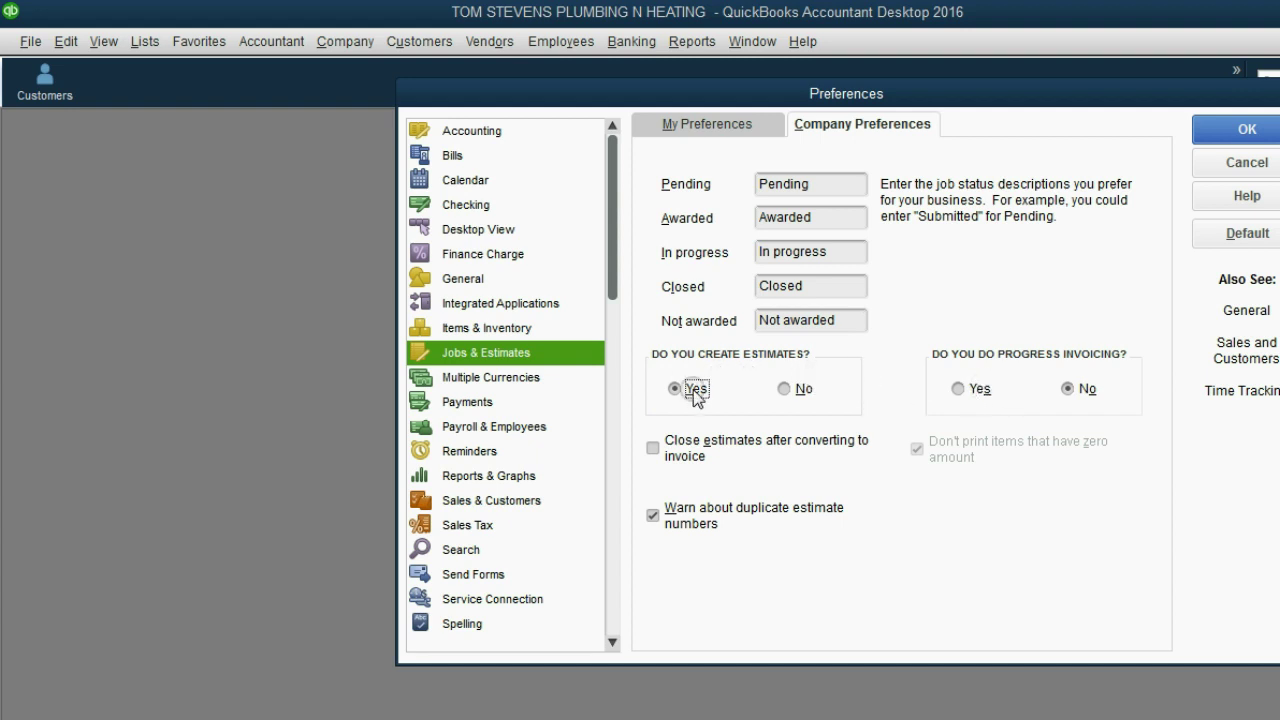
left_click(1216, 126)
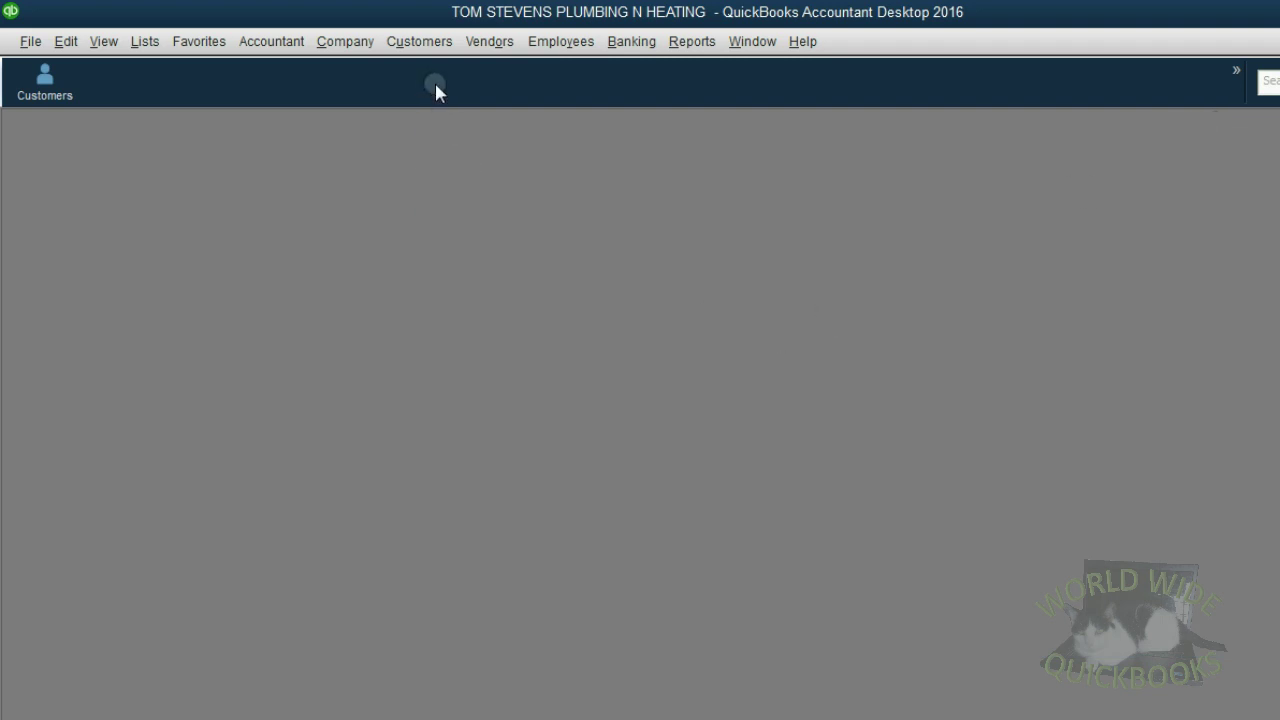
left_click(424, 44)
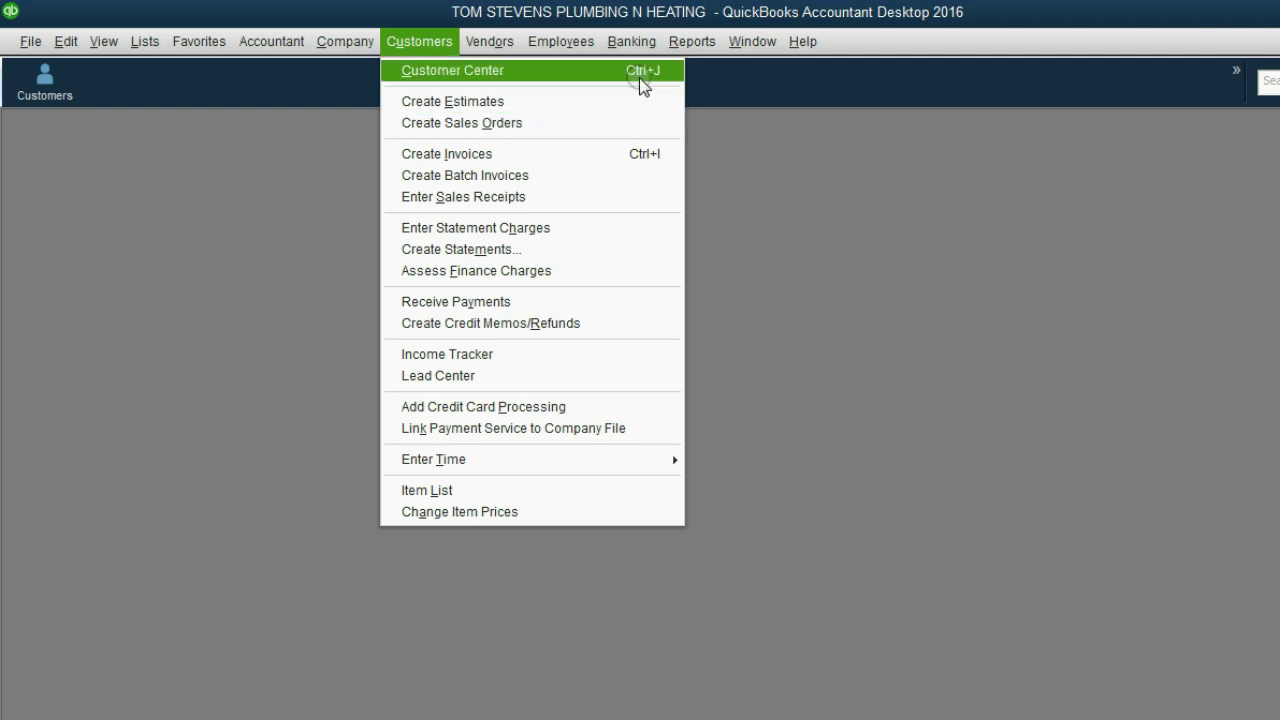
mouse_move(676, 44)
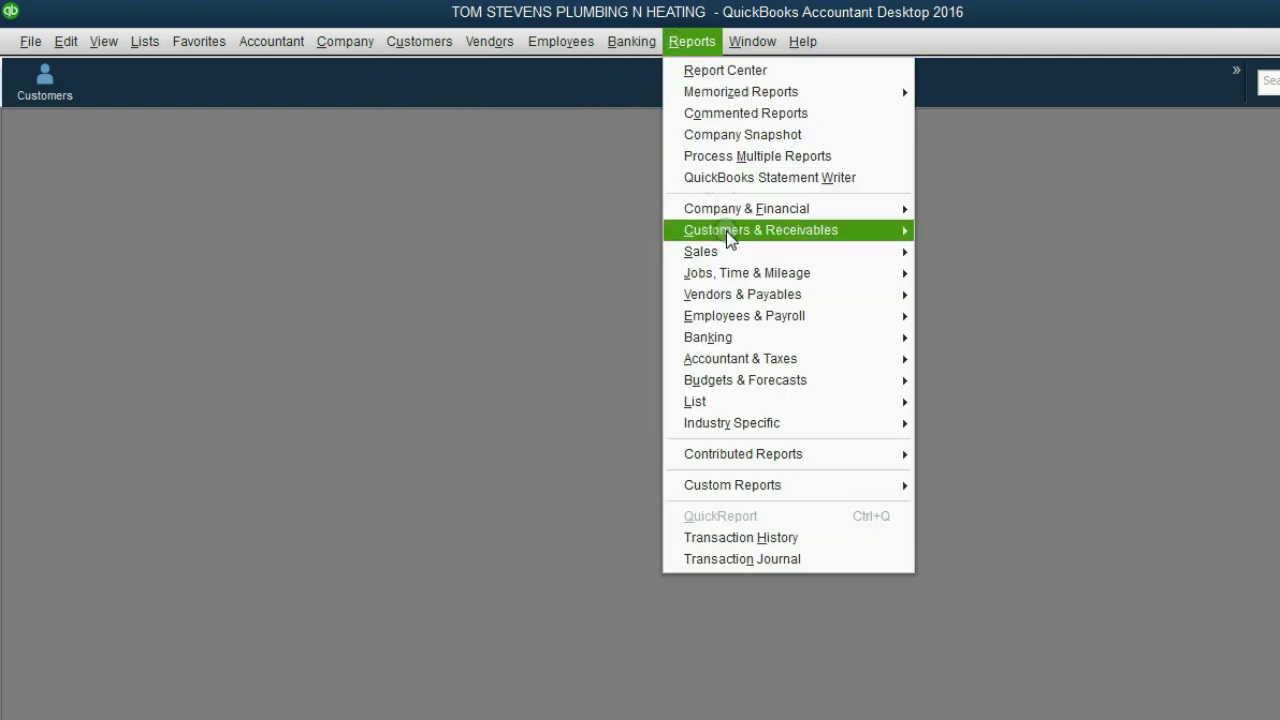
mouse_move(738, 272)
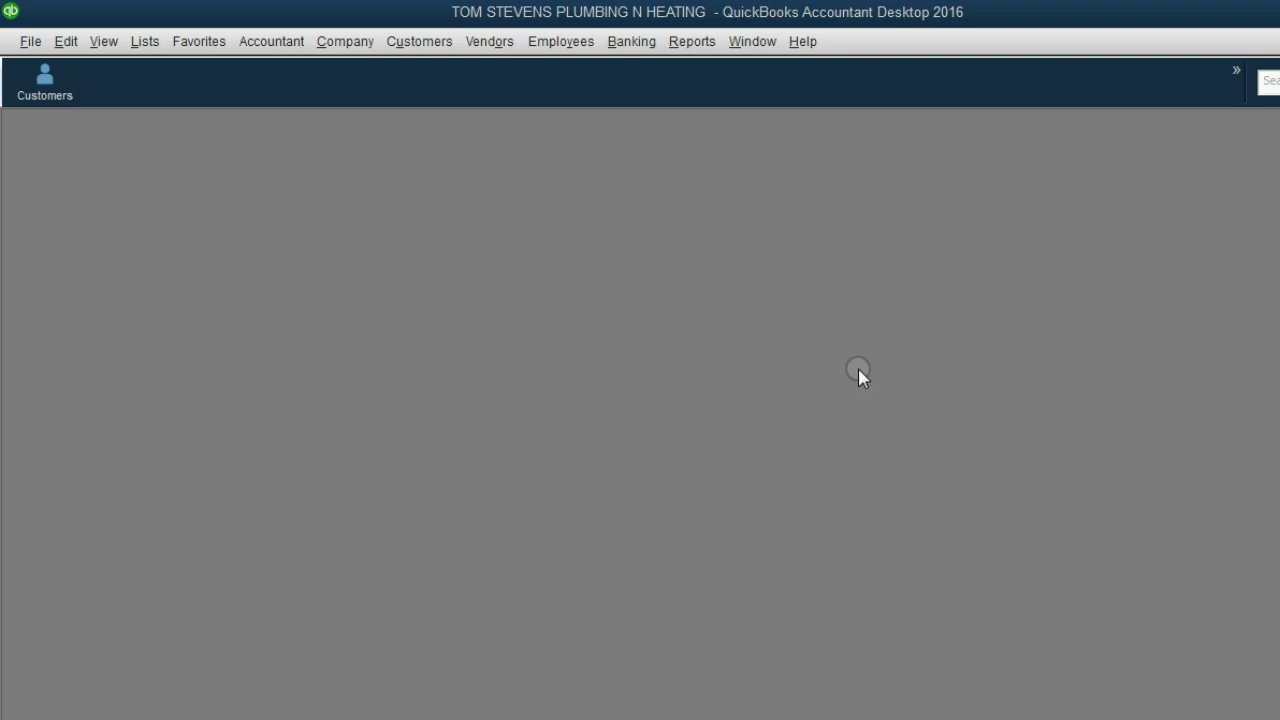
Open the Estimates by Job report for all dates and move its window higher in the workspace
left_click(691, 41)
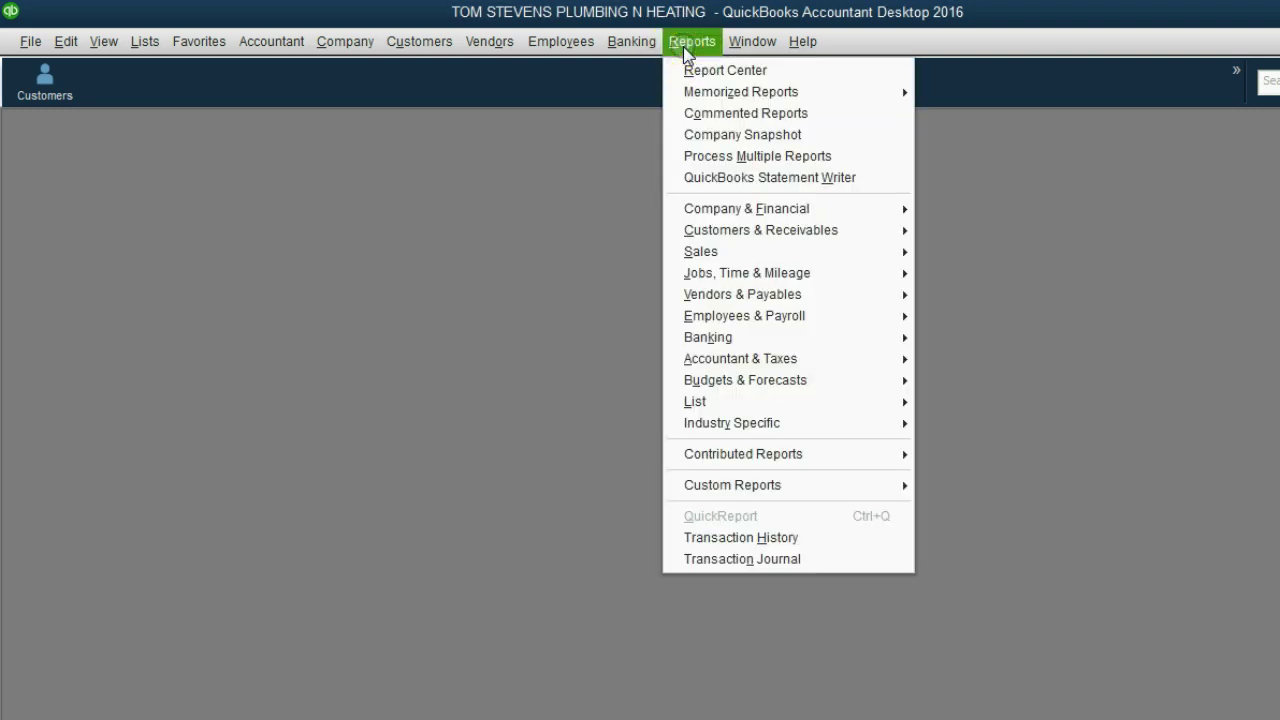
mouse_move(788, 272)
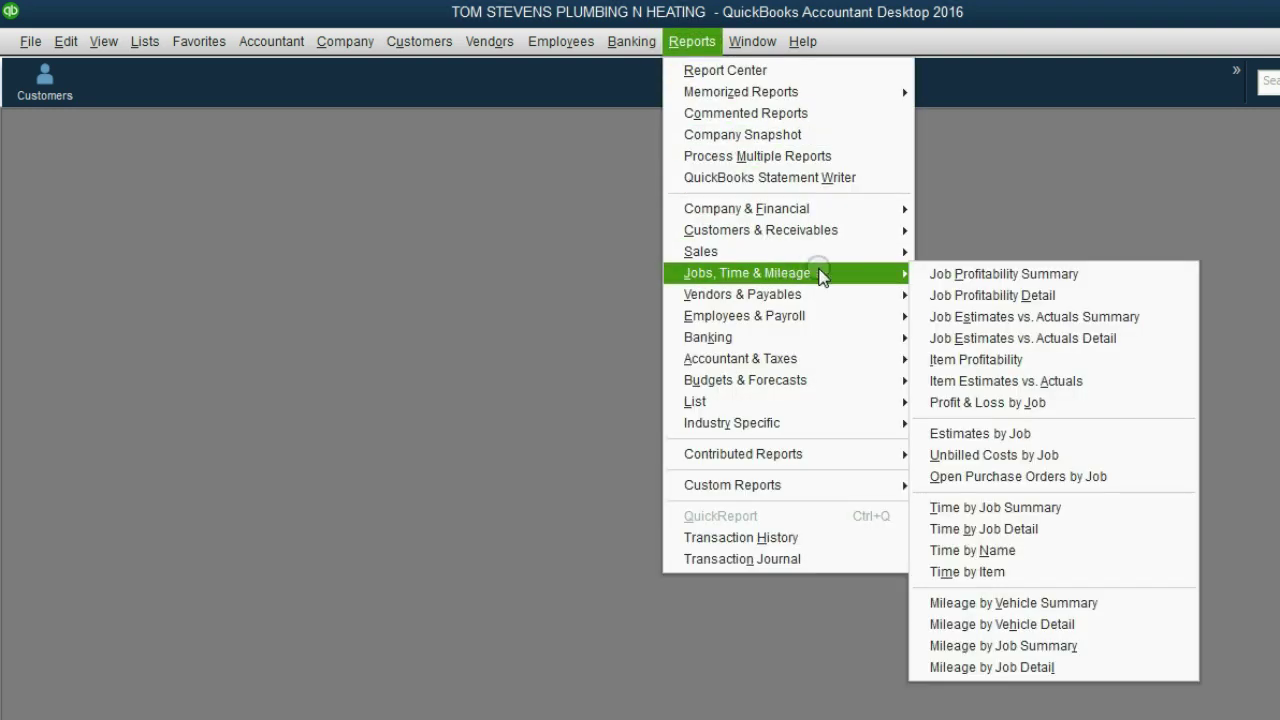
left_click(991, 436)
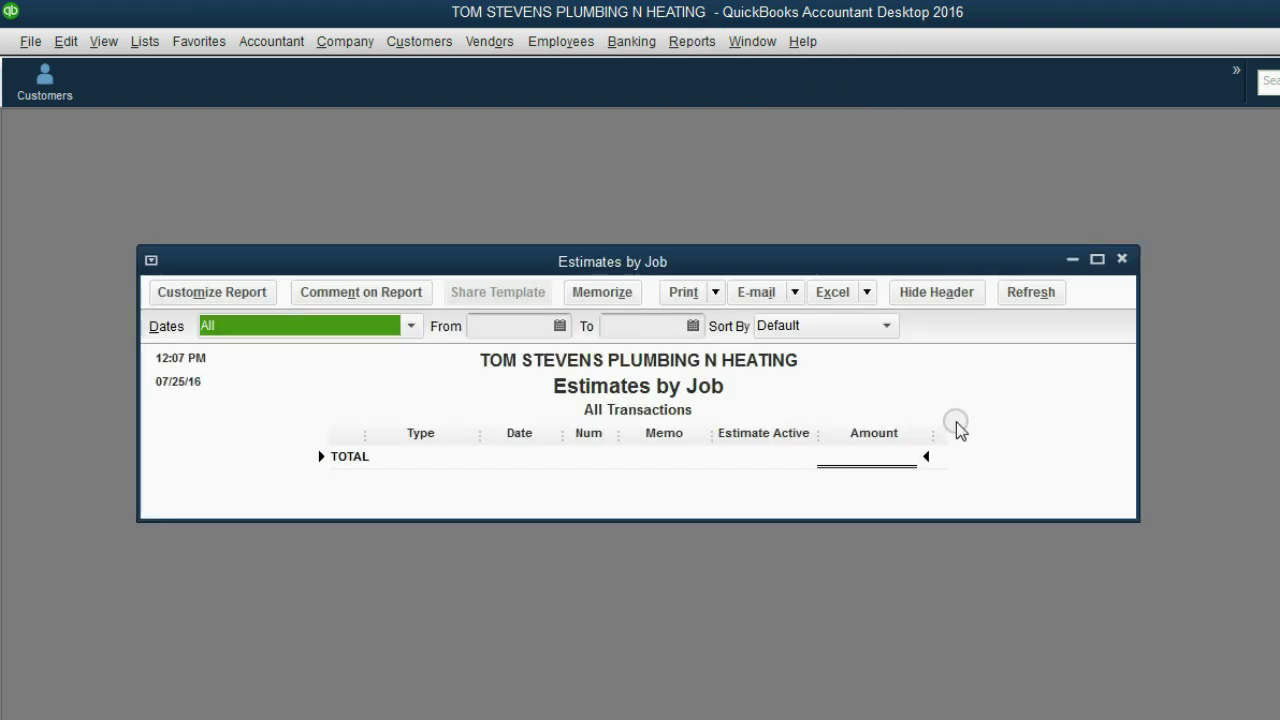
left_click(359, 331)
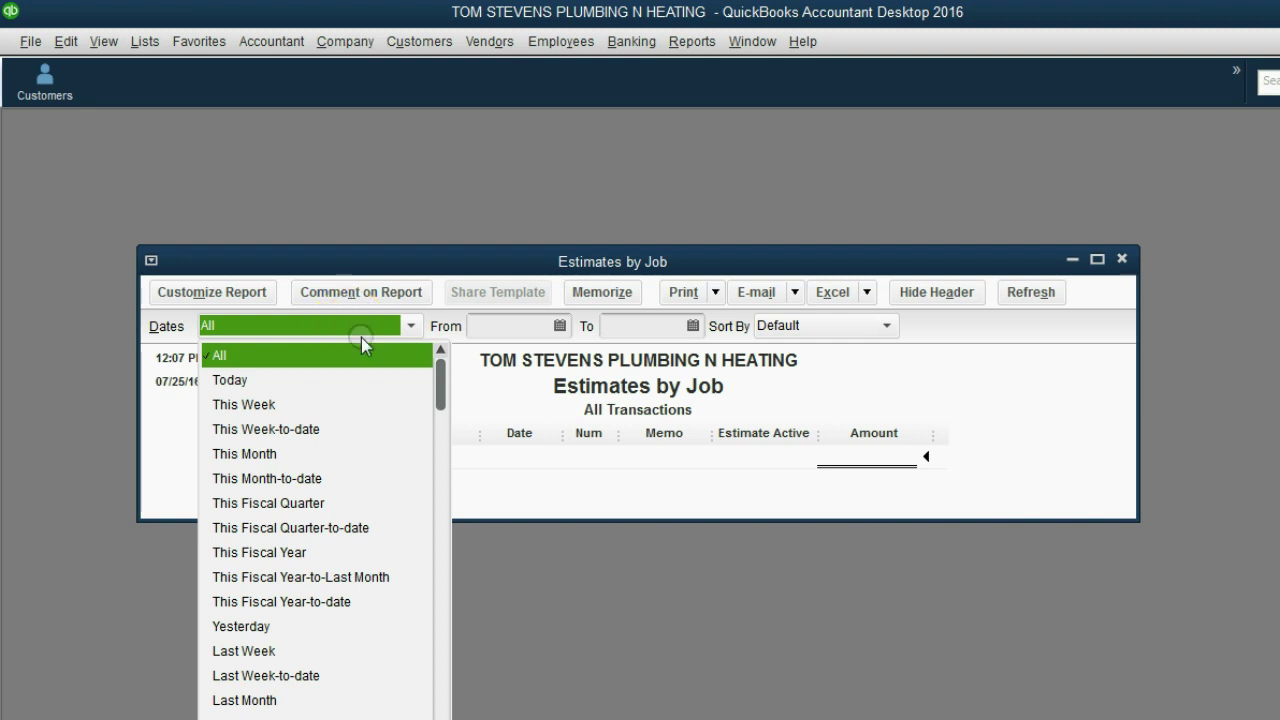
left_click(363, 358)
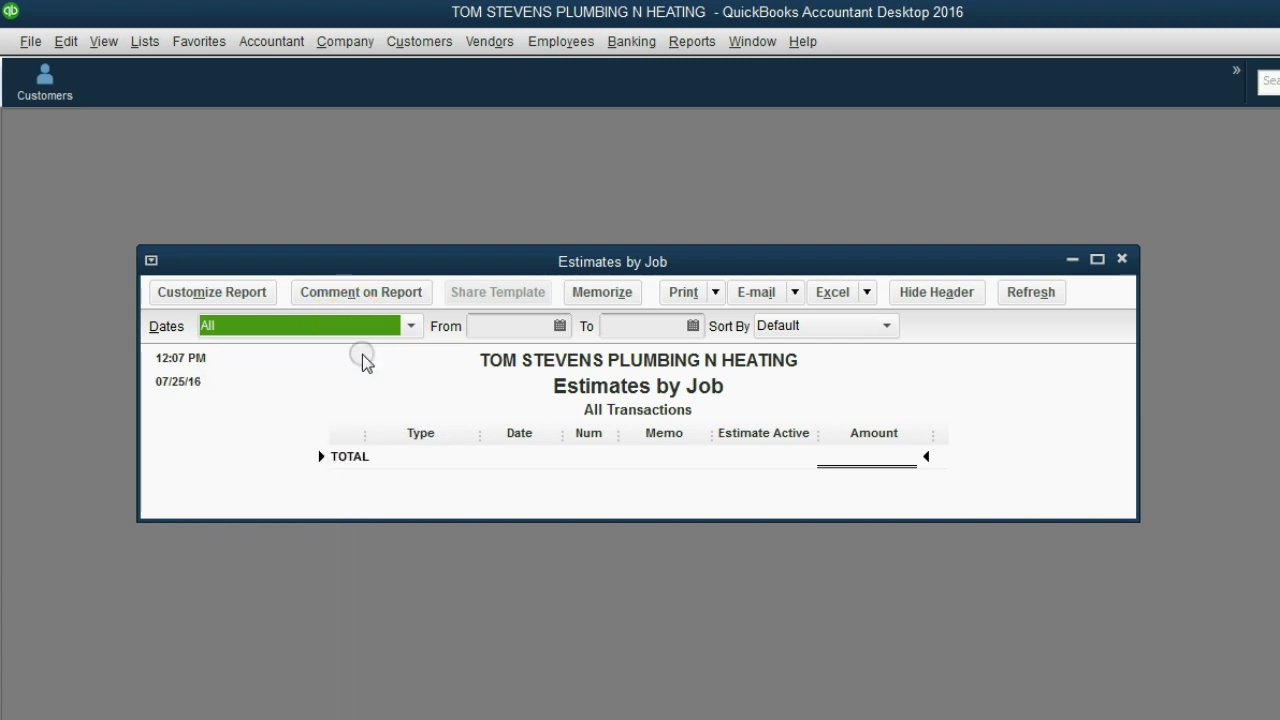
left_click_drag(405, 262, 386, 182)
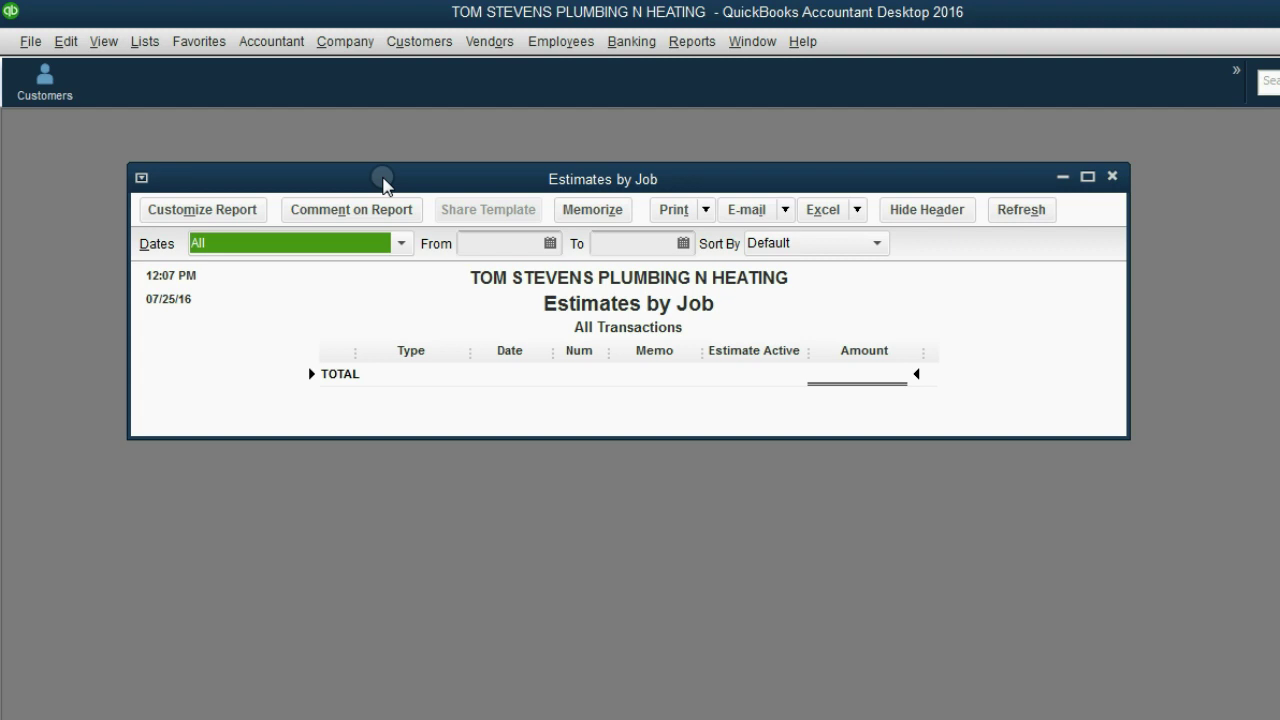
Add the Estimates by Job report to the icon bar, and test the shortcut by closing and reopening the report
left_click(106, 42)
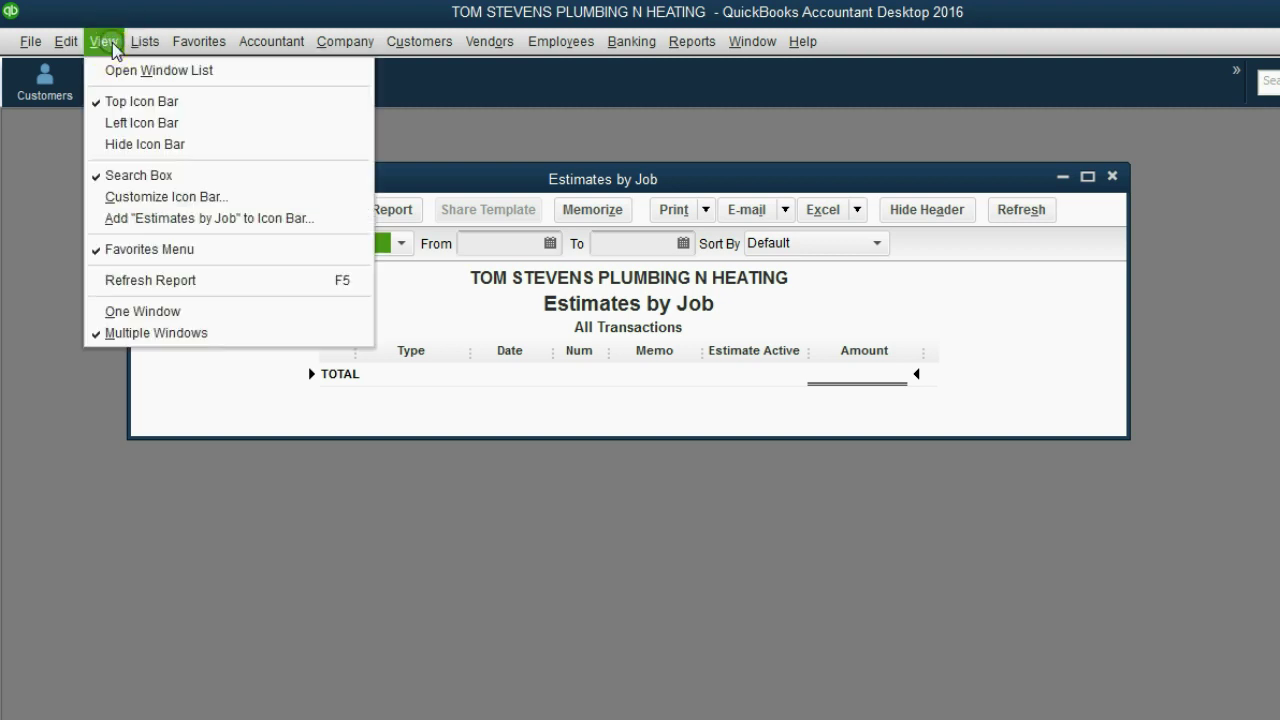
left_click(194, 219)
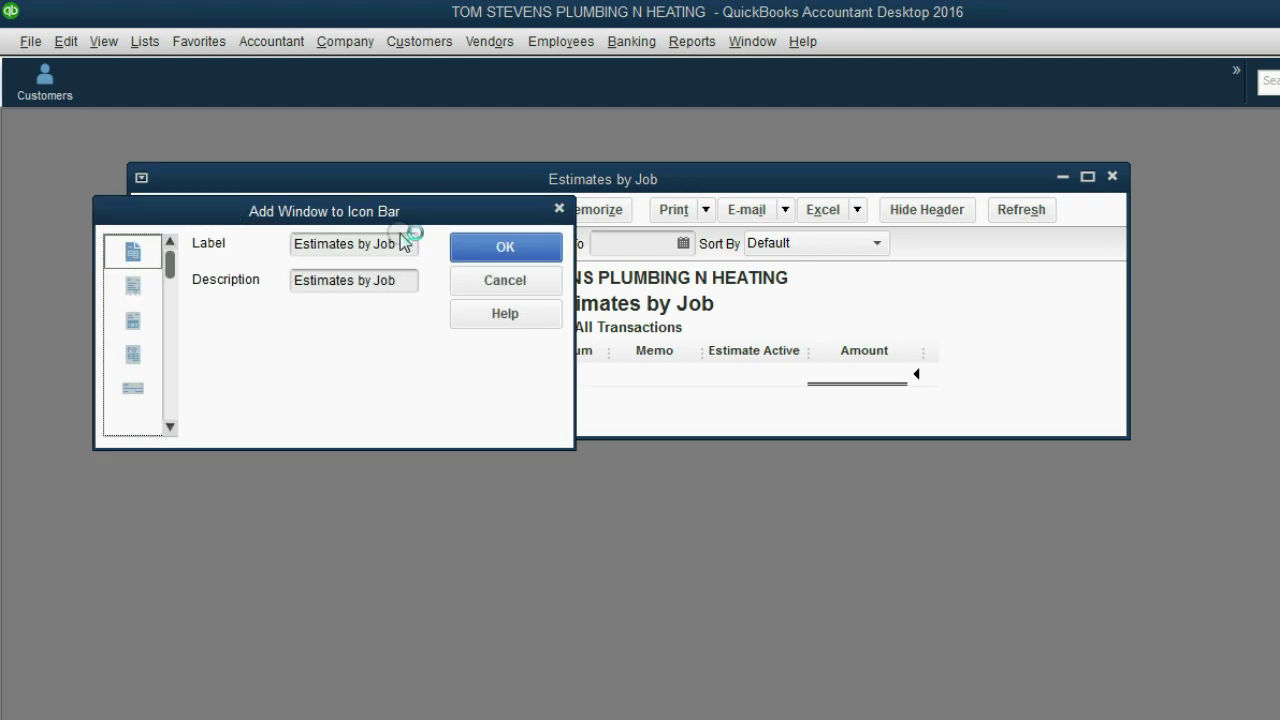
left_click(474, 246)
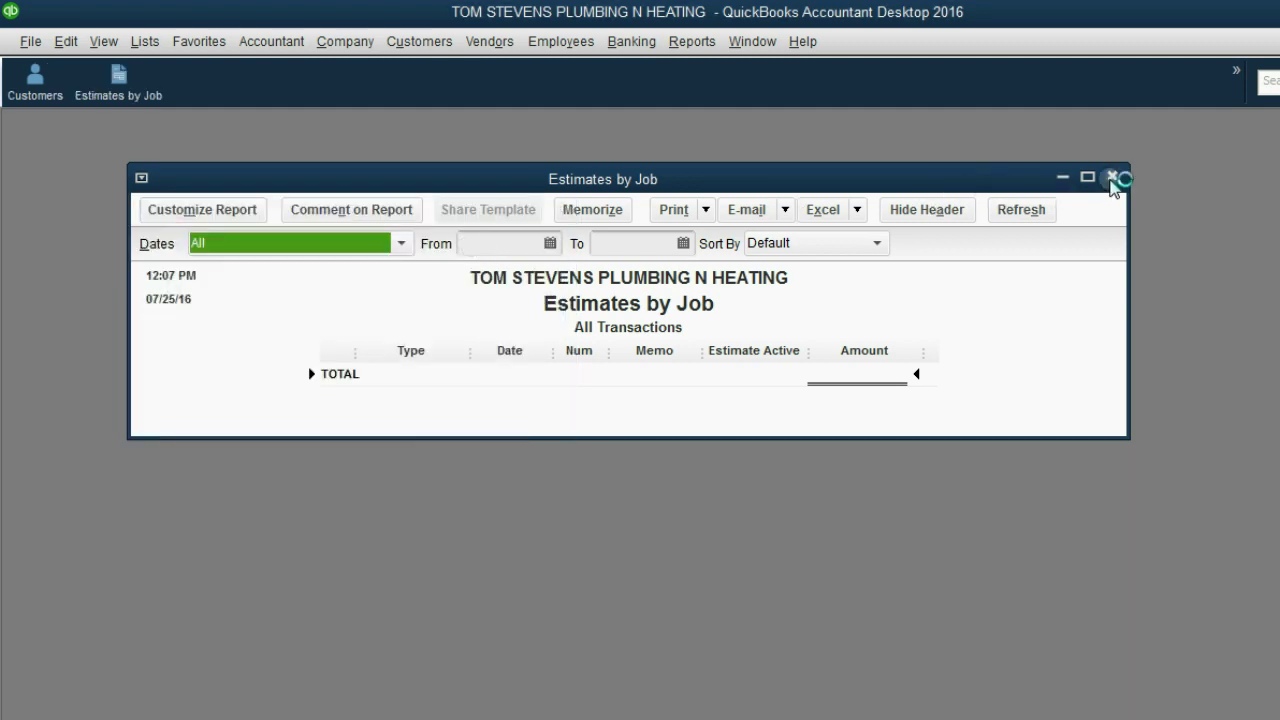
left_click(1112, 177)
left_click(140, 88)
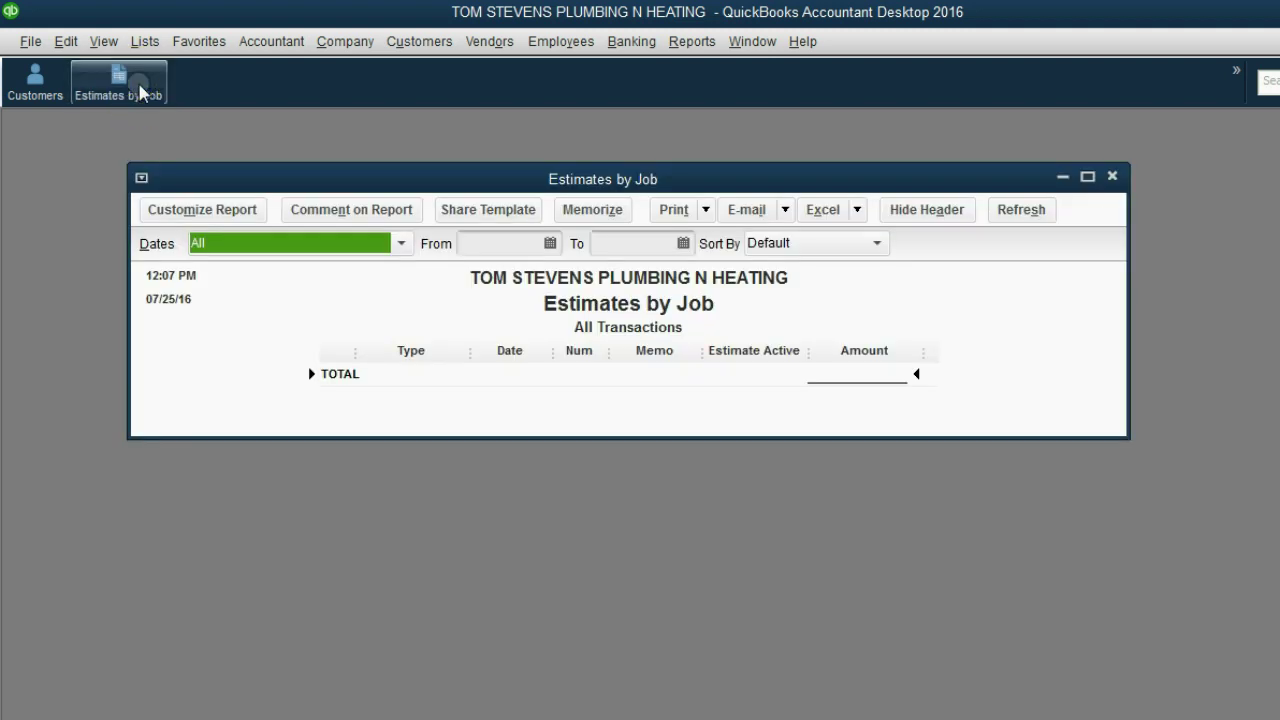
left_click(1113, 177)
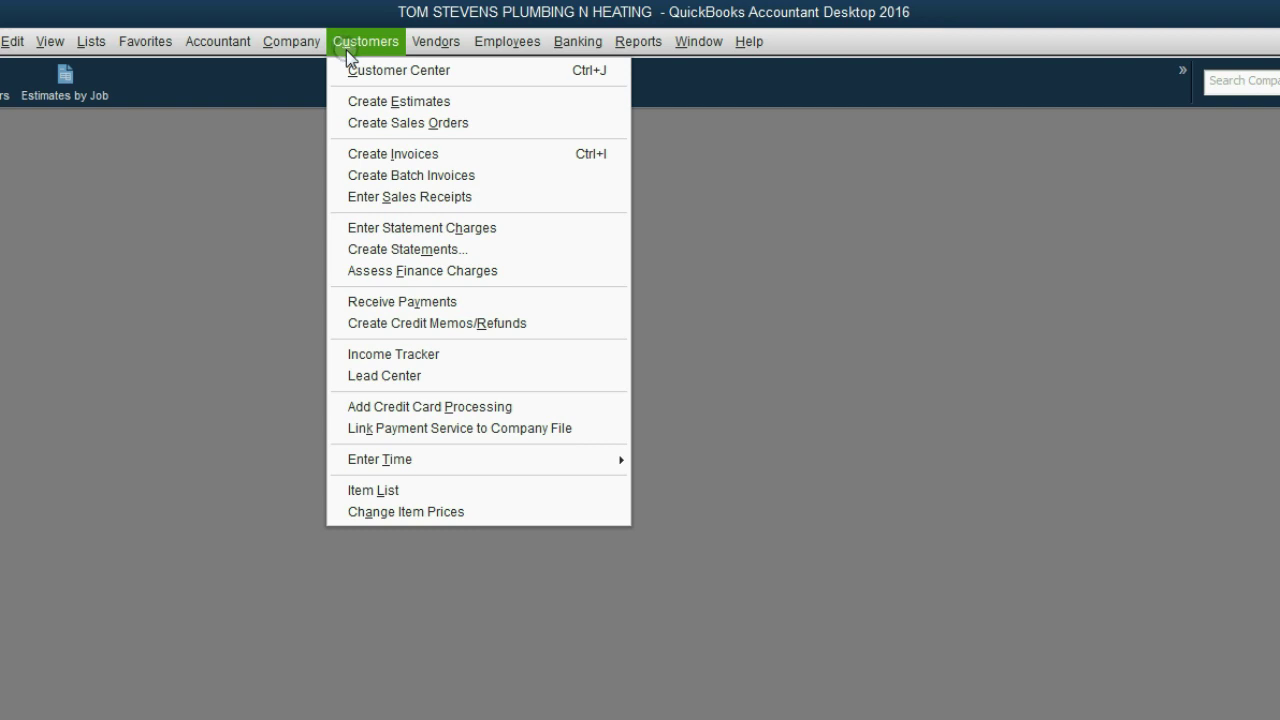
Start a new estimate with number 1 for the HANSON PLACE job under BROWN CO
left_click(372, 99)
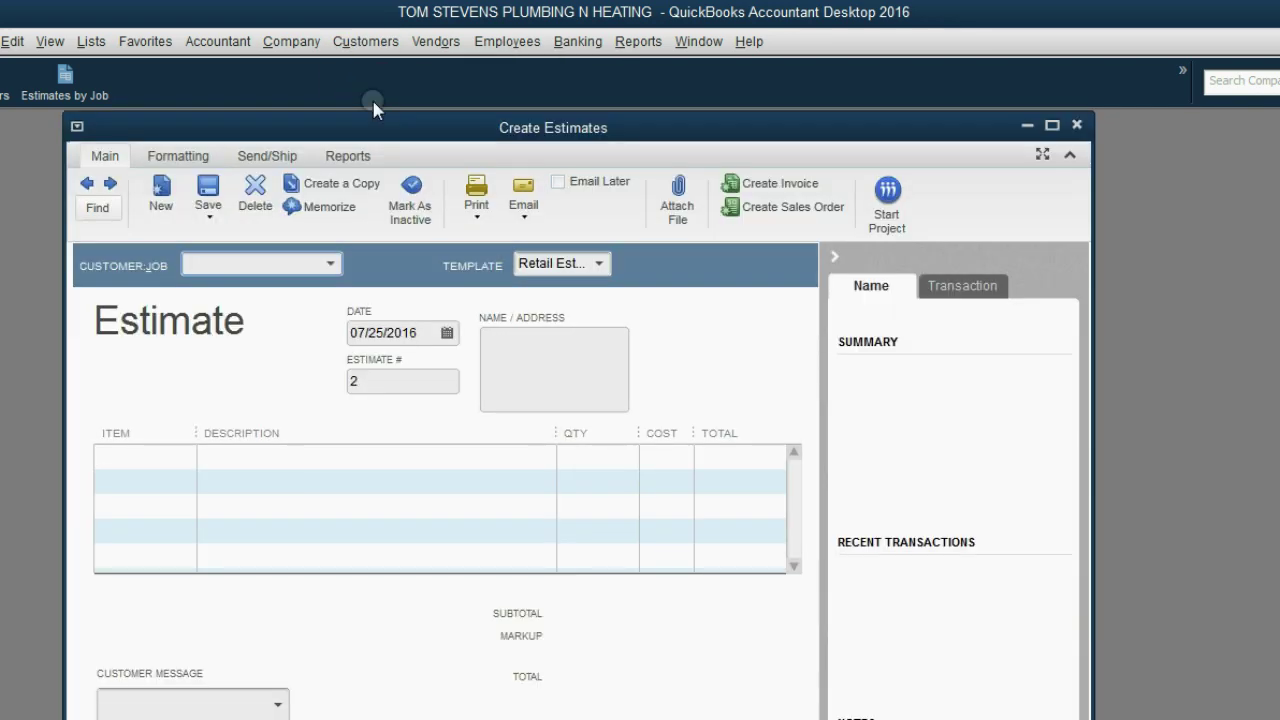
left_click(350, 382)
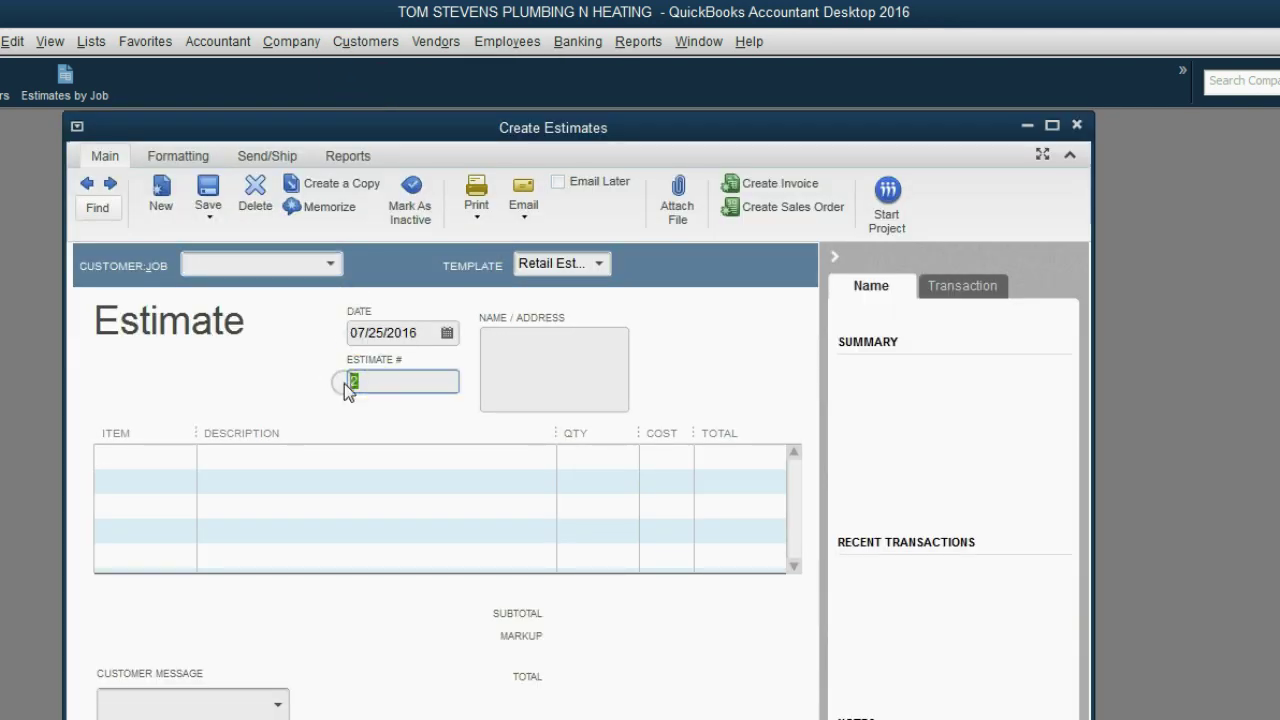
type("1")
left_click_drag(462, 126, 484, 124)
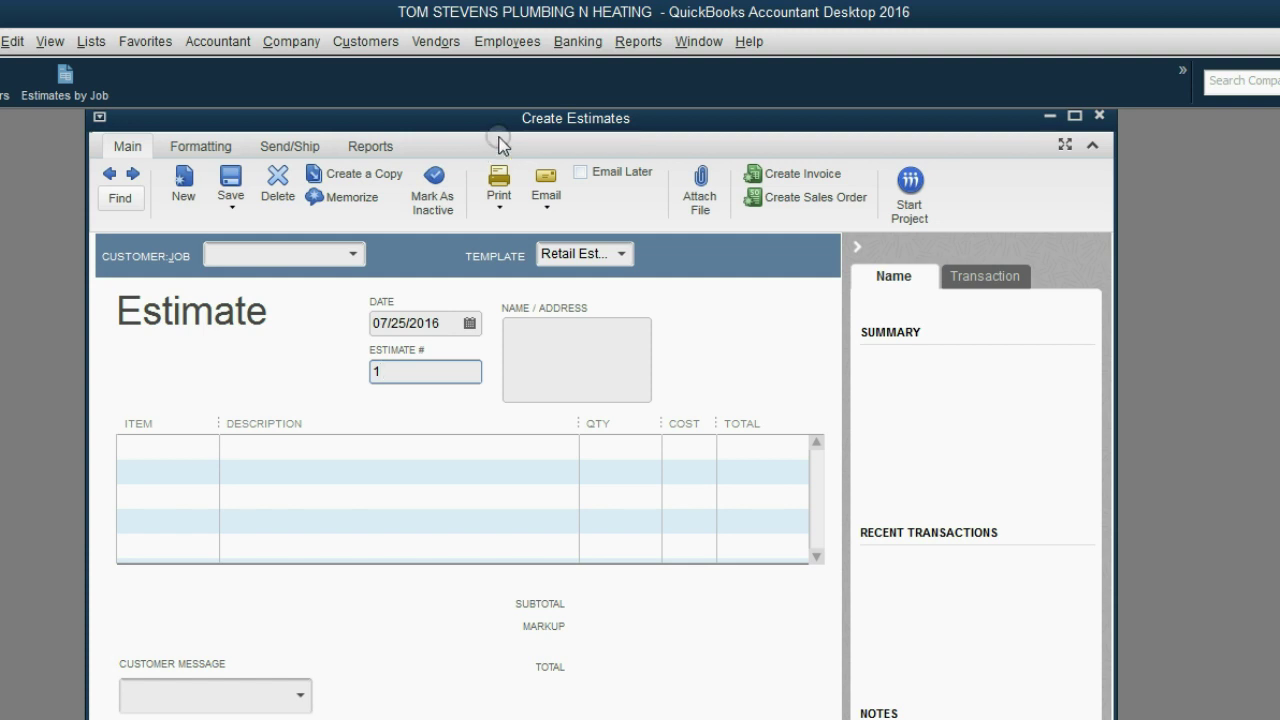
left_click(353, 255)
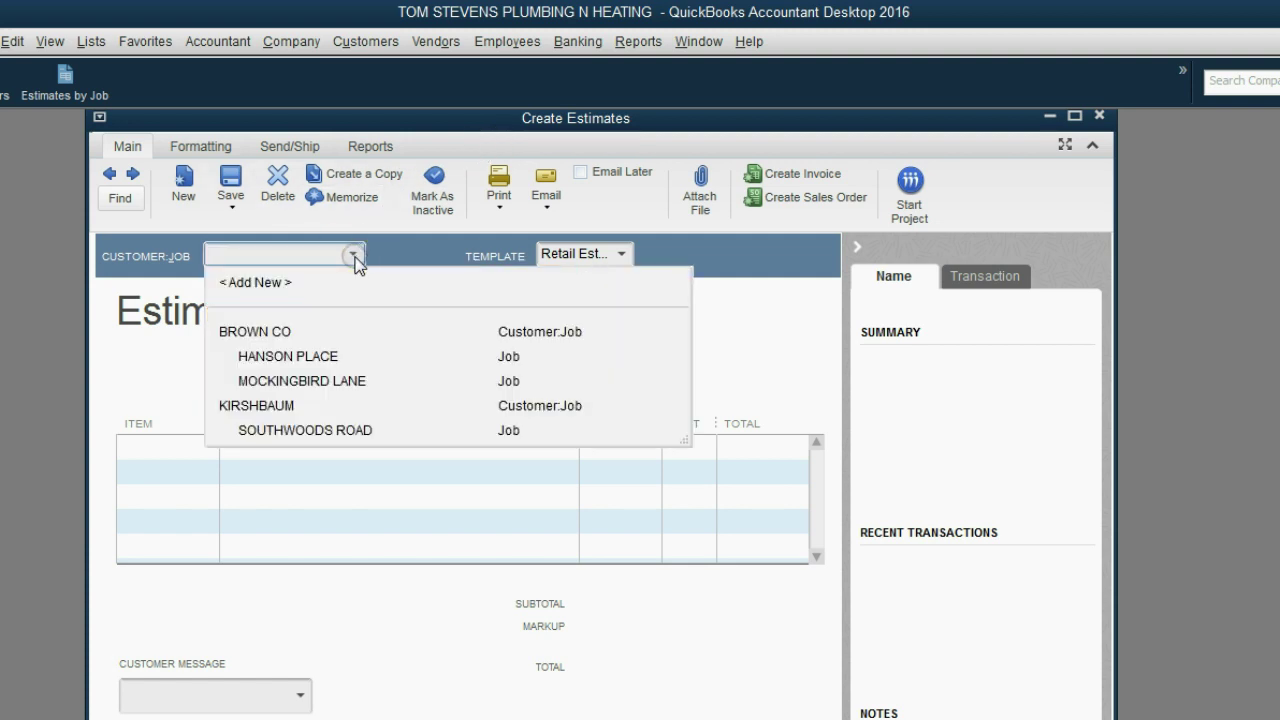
left_click(288, 331)
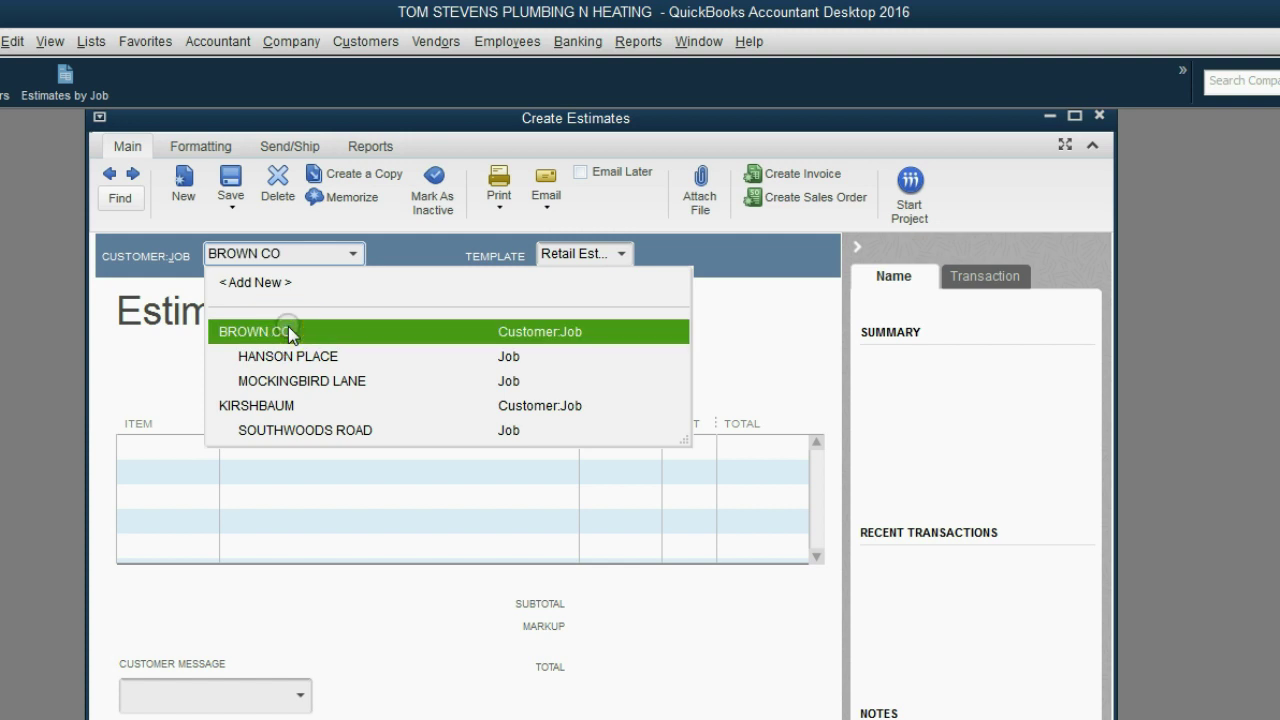
left_click(299, 358)
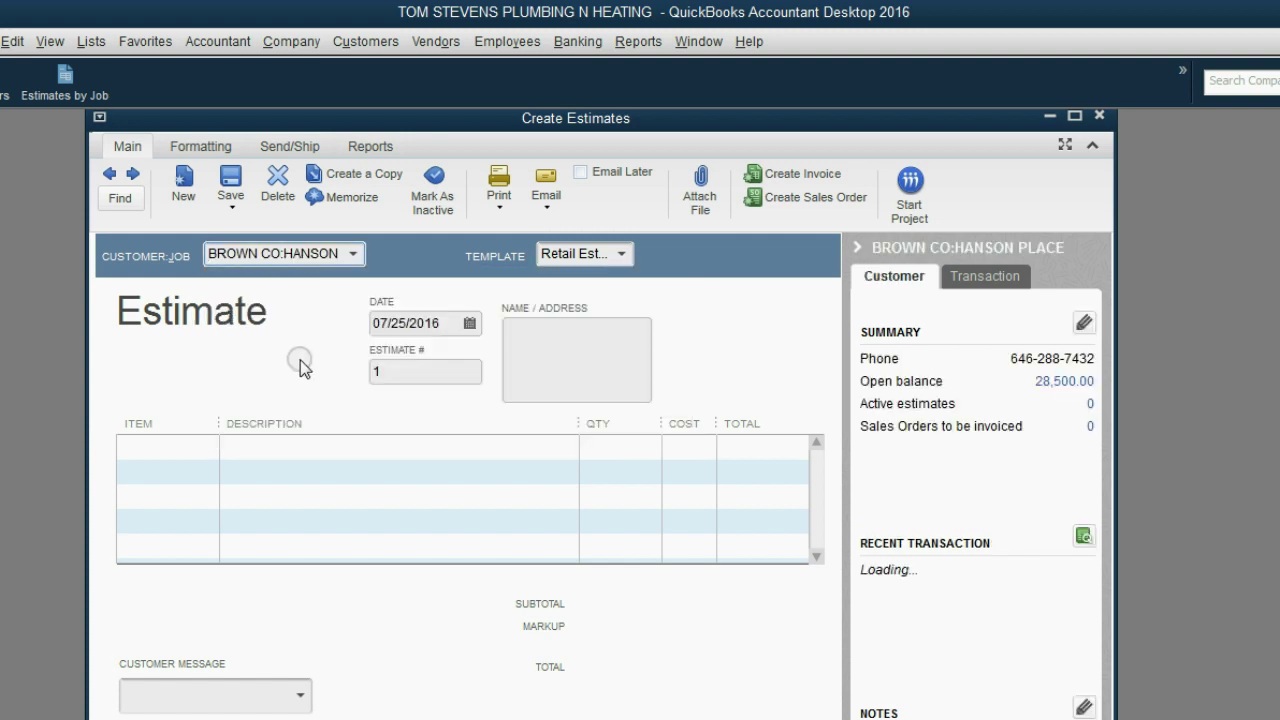
Set the estimate date to 01/01/2017
left_click(469, 323)
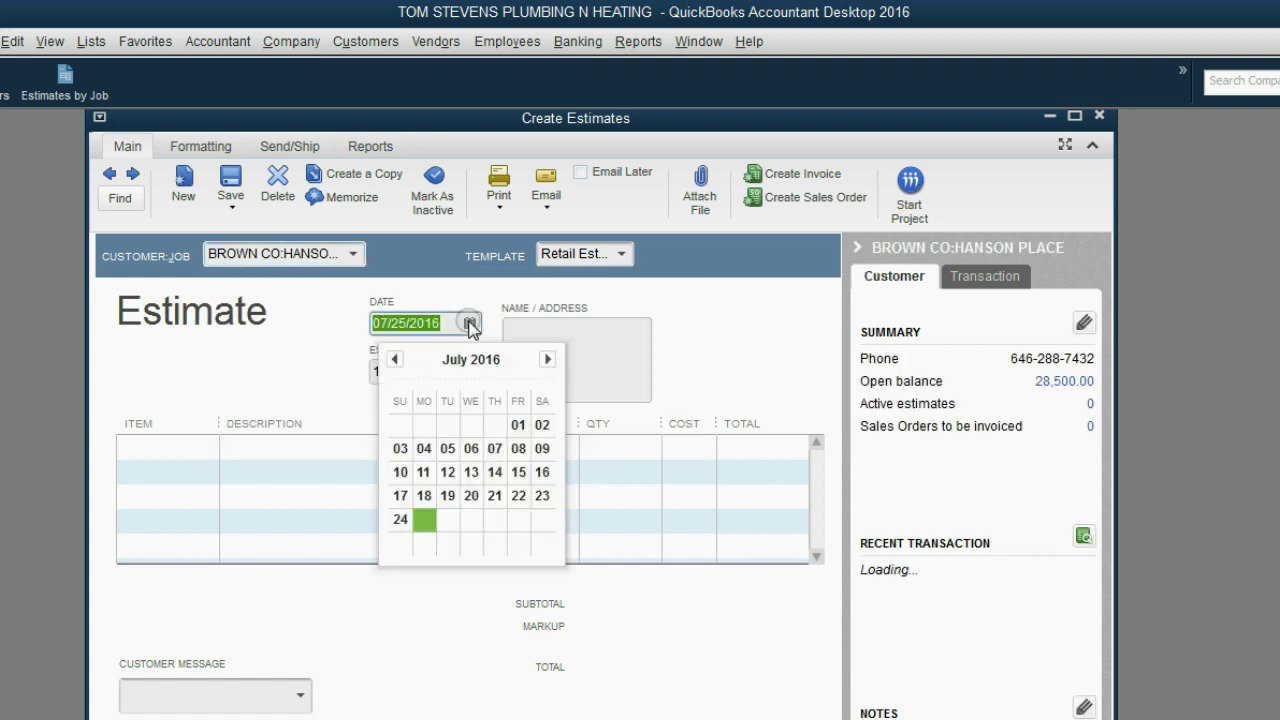
left_click(545, 359)
left_click(545, 359)
left_click(545, 359)
left_click(545, 359)
left_click(545, 359)
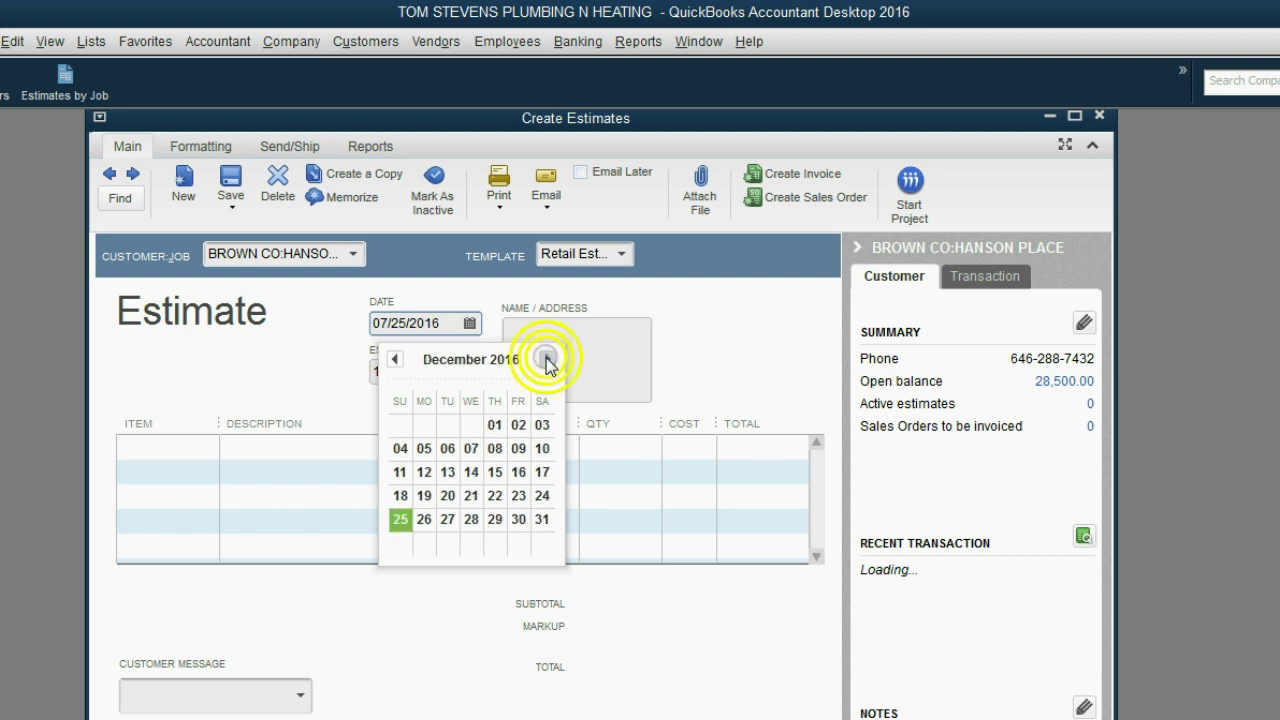
left_click(545, 359)
left_click(403, 428)
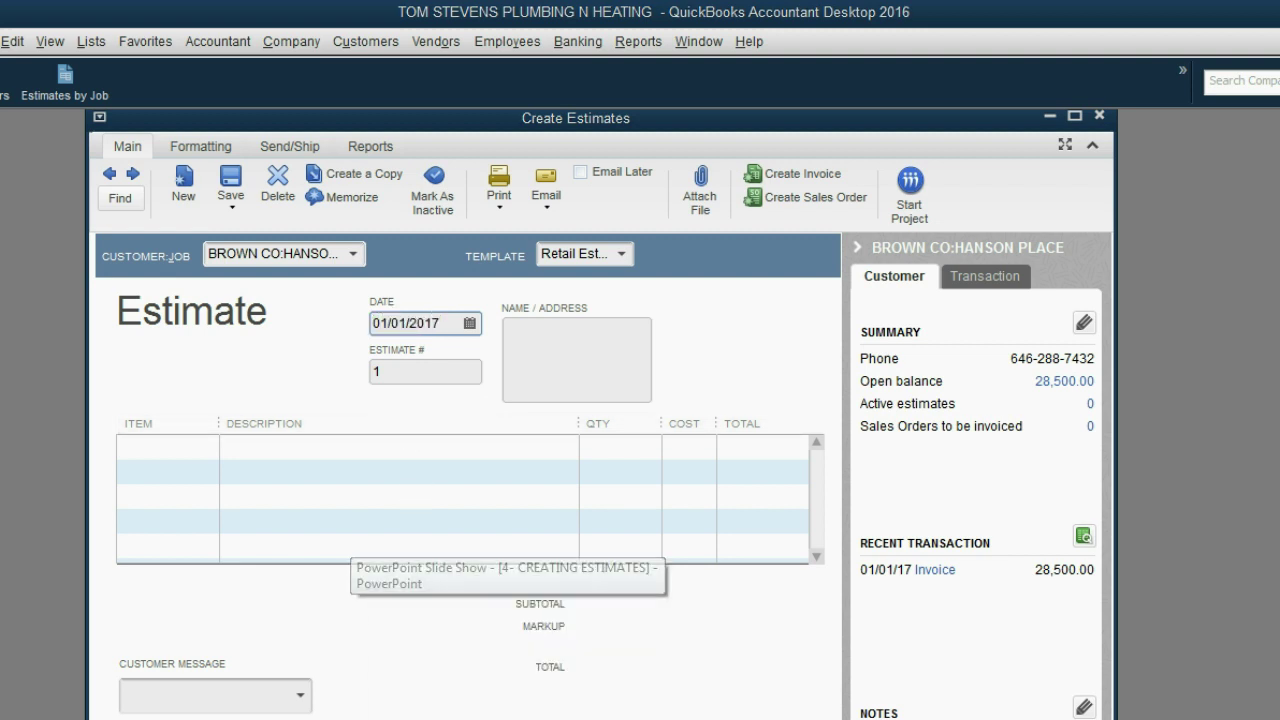
Check the Example 1 slide in PowerPoint, and add CARPENTRY and ELECTRIC WORK as the first two items of the QuickBooks estimate
left_click(457, 660)
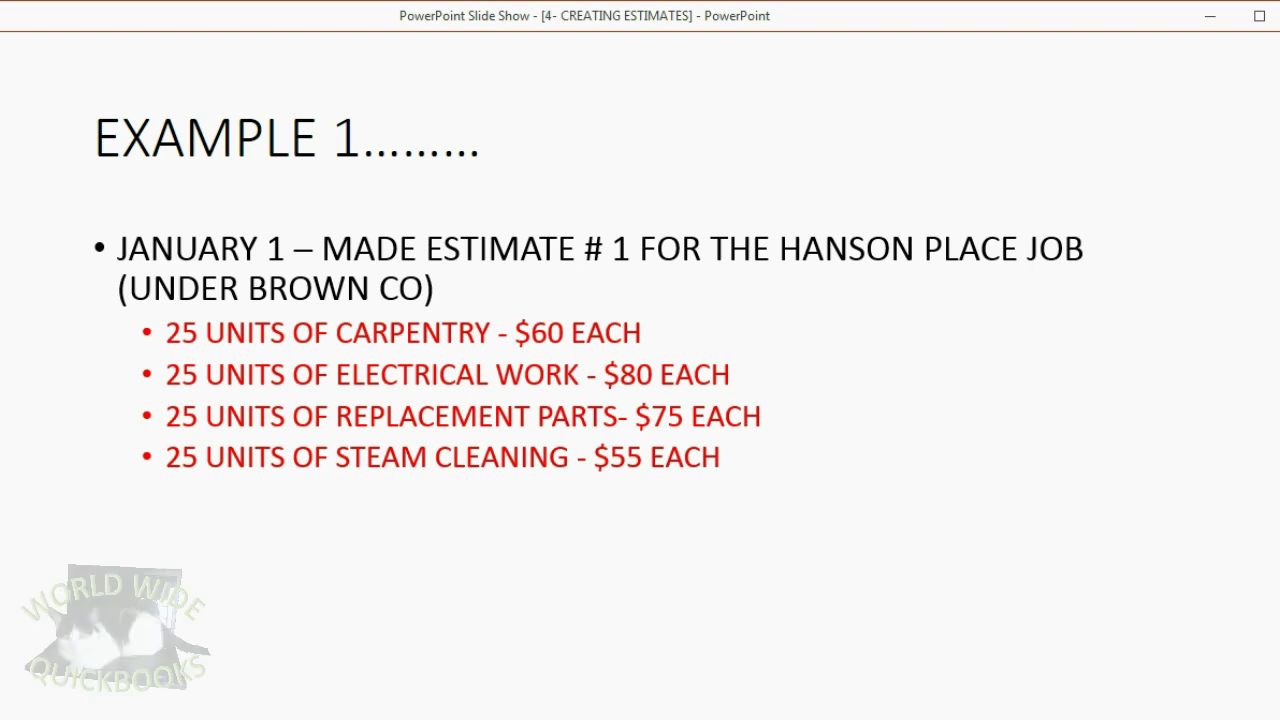
key("alt+Tab")
left_click(194, 449)
left_click(207, 452)
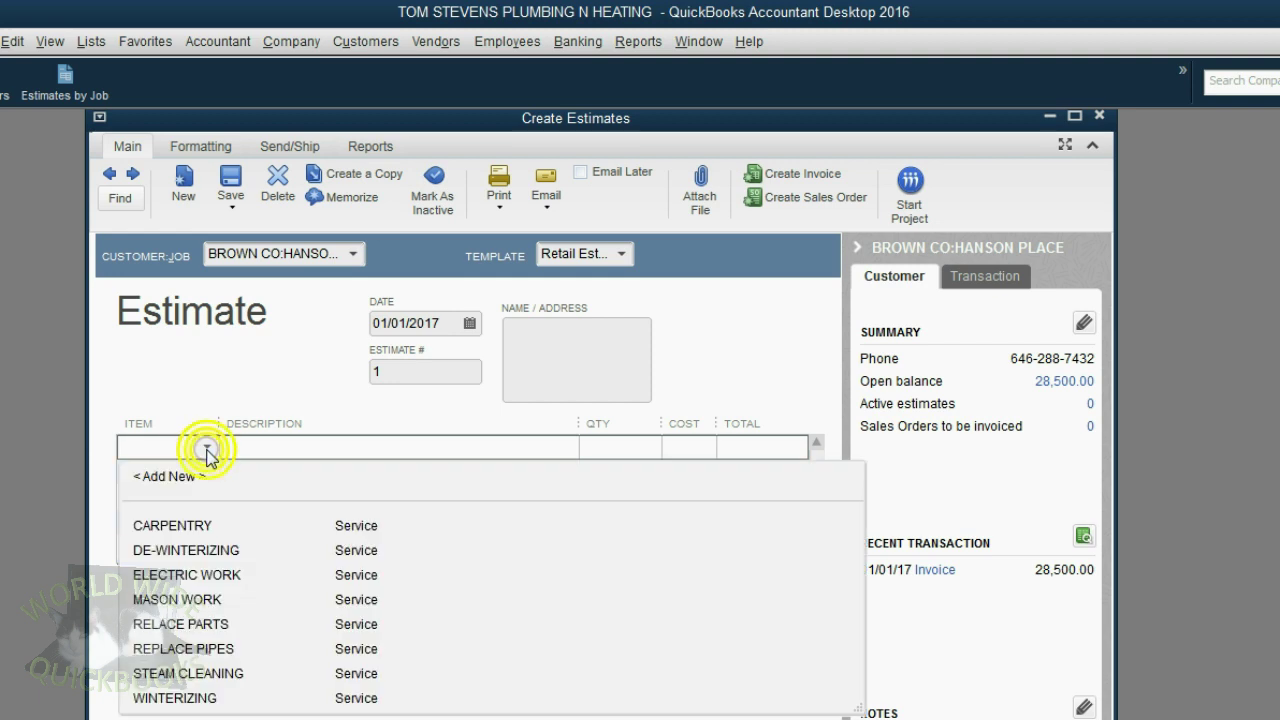
left_click(212, 522)
left_click(209, 468)
left_click(207, 471)
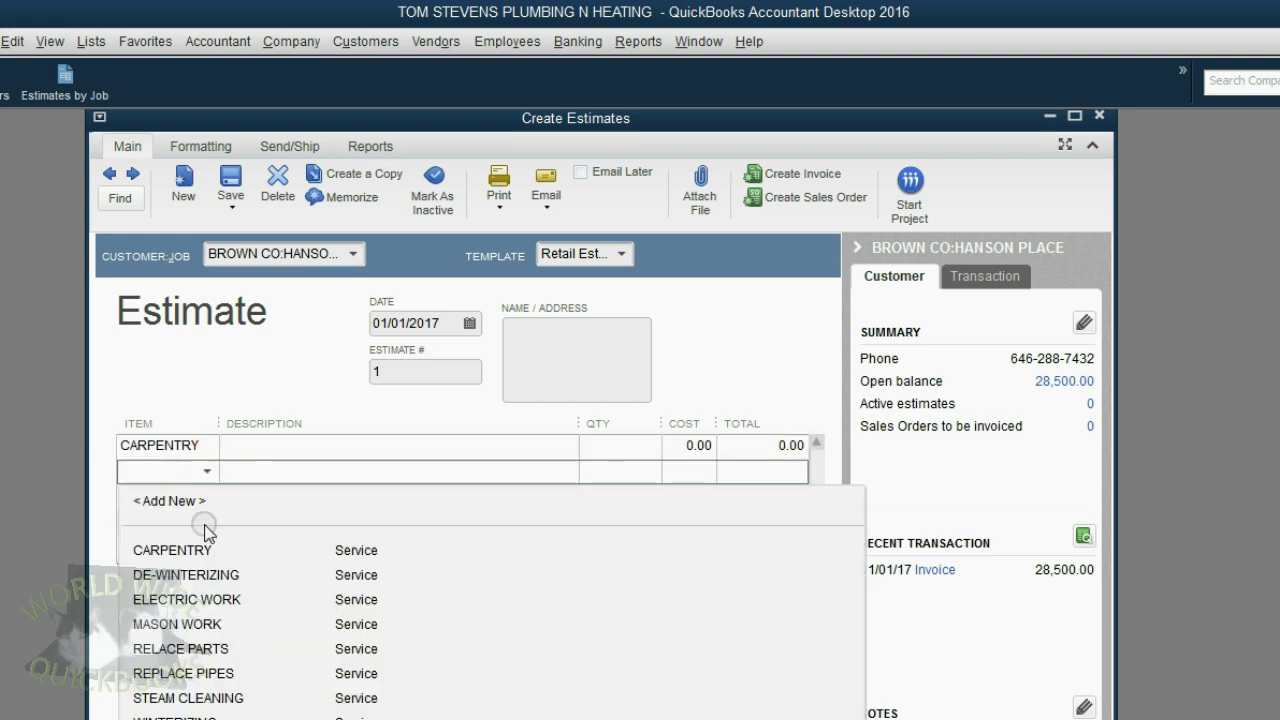
left_click(210, 600)
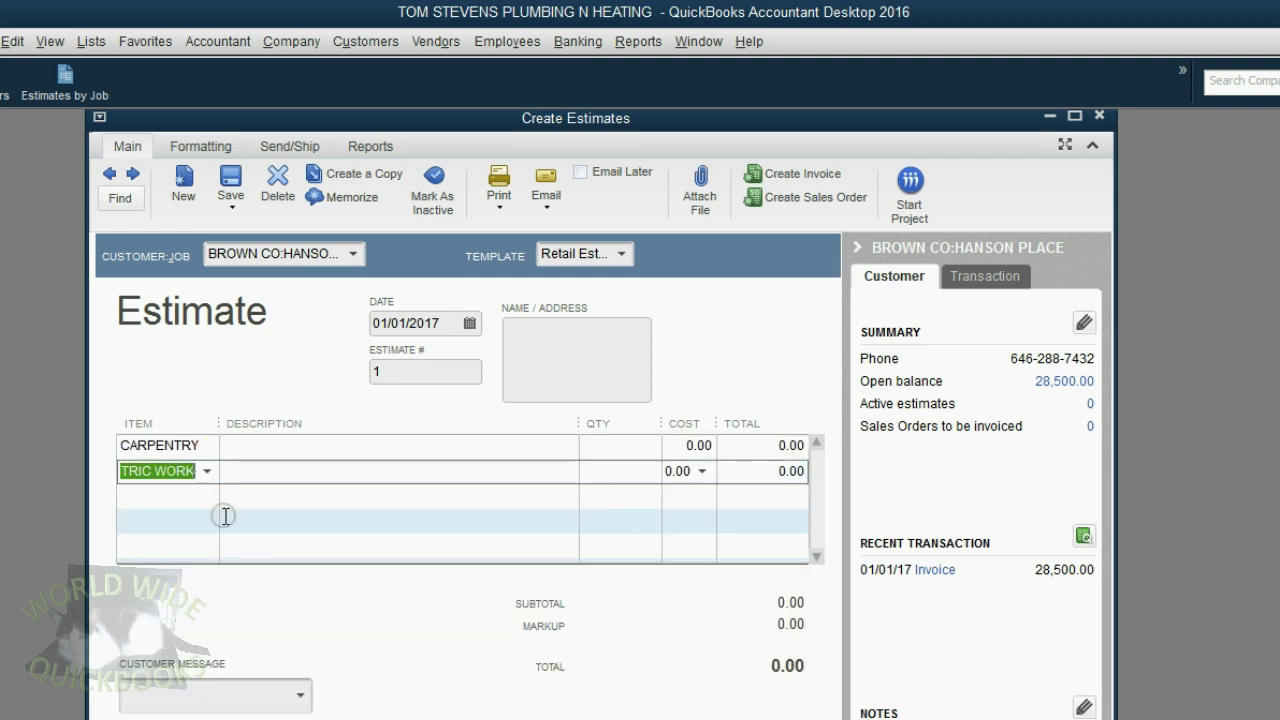
Add RELACE PARTS and STEAM CLEANING as the third and fourth items of the estimate
left_click(209, 494)
left_click(207, 496)
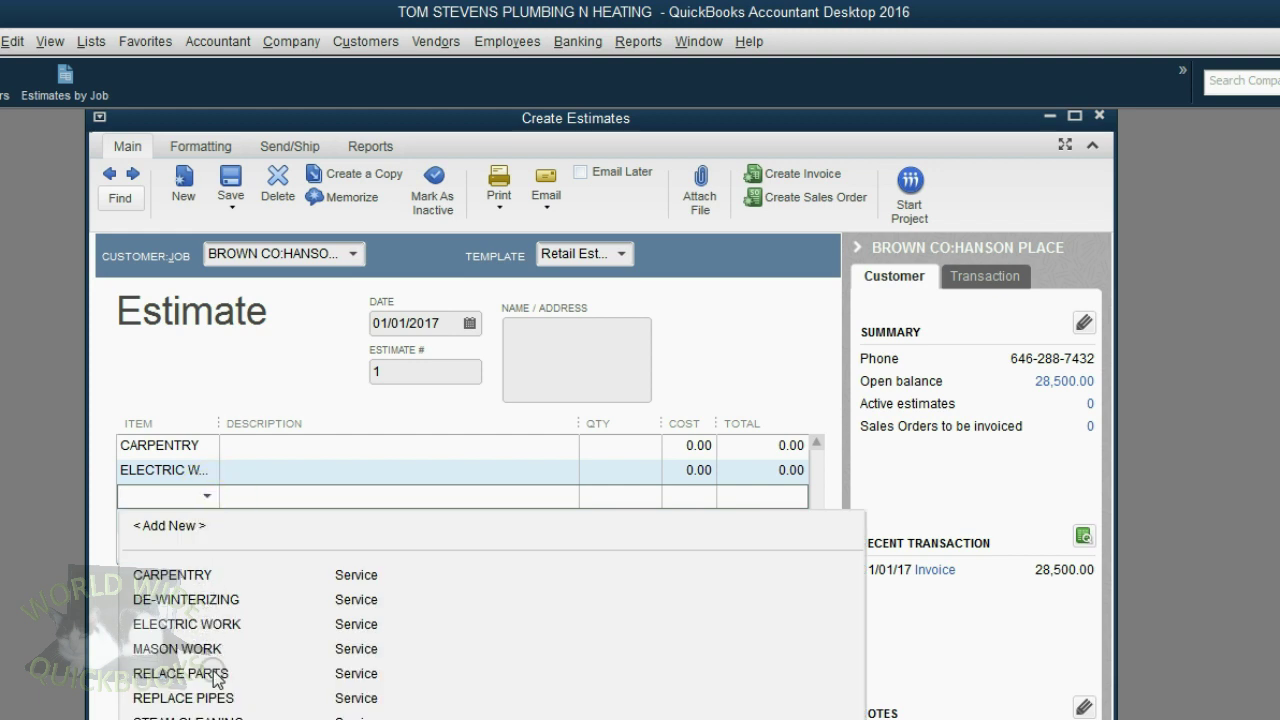
left_click(213, 673)
left_click(209, 521)
left_click(207, 521)
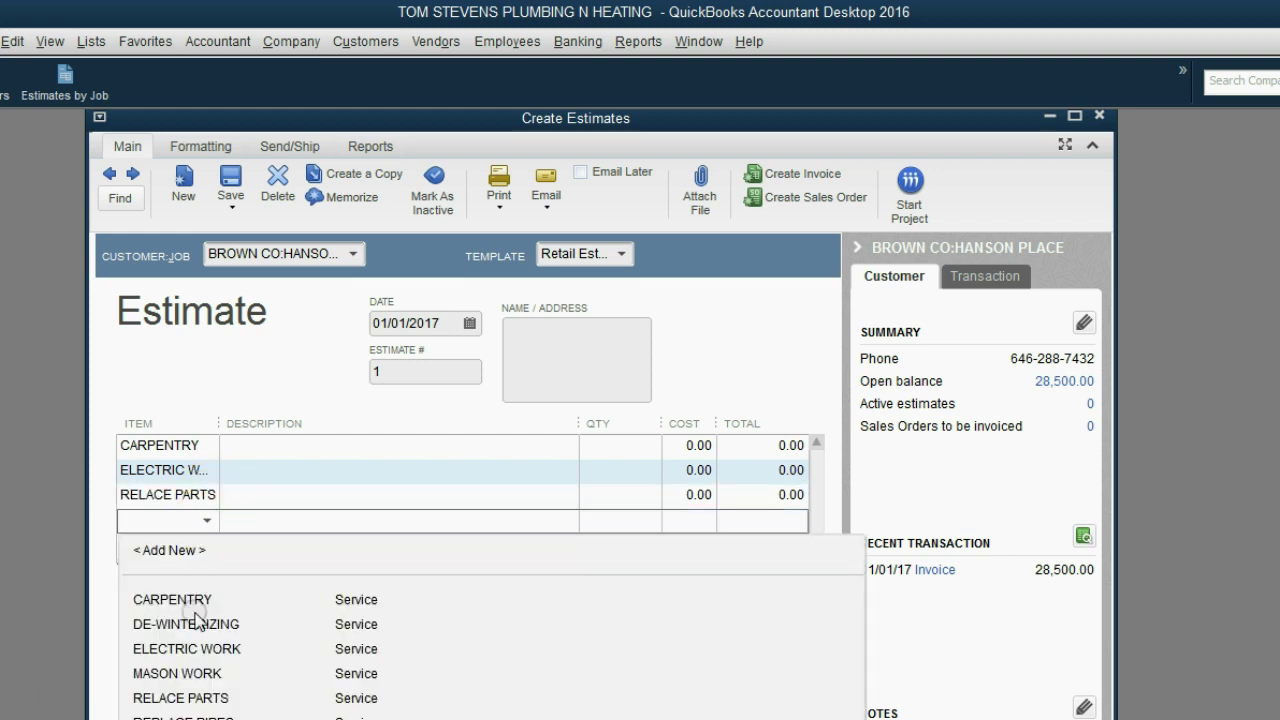
left_click(190, 718)
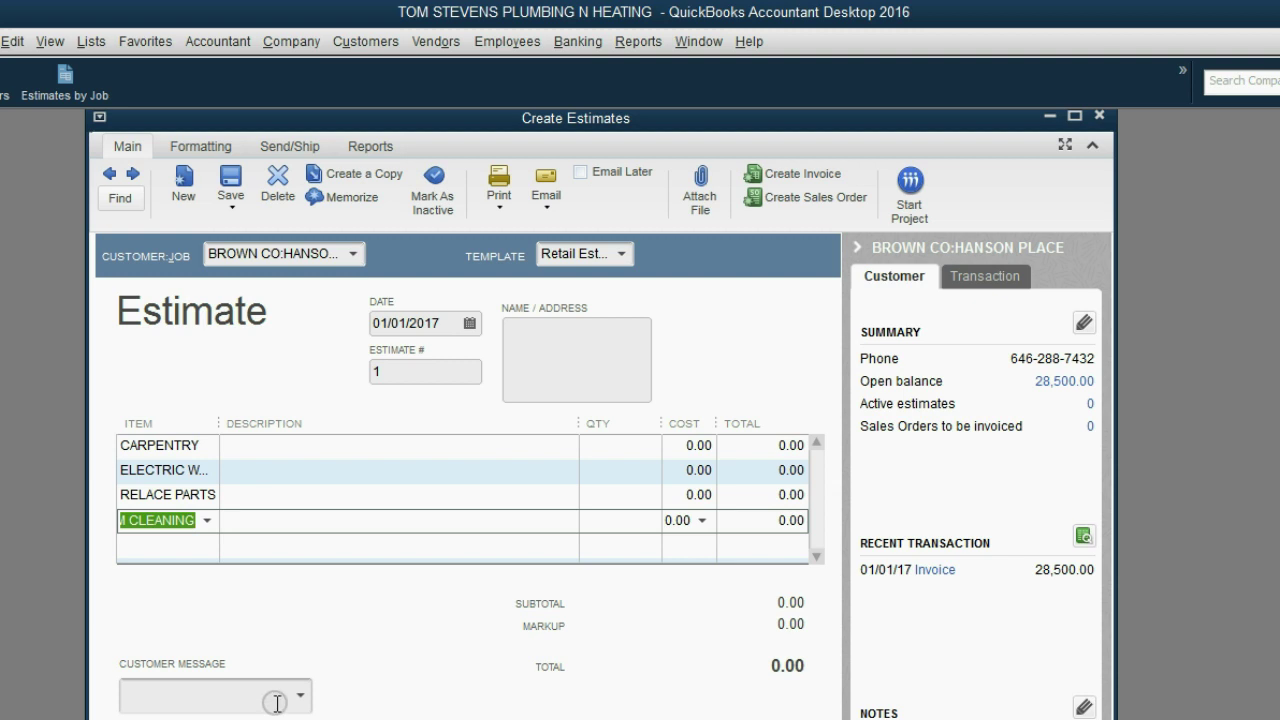
Set the quantity to 25 for the CARPENTRY and ELECTRIC WORK lines
left_click(592, 443)
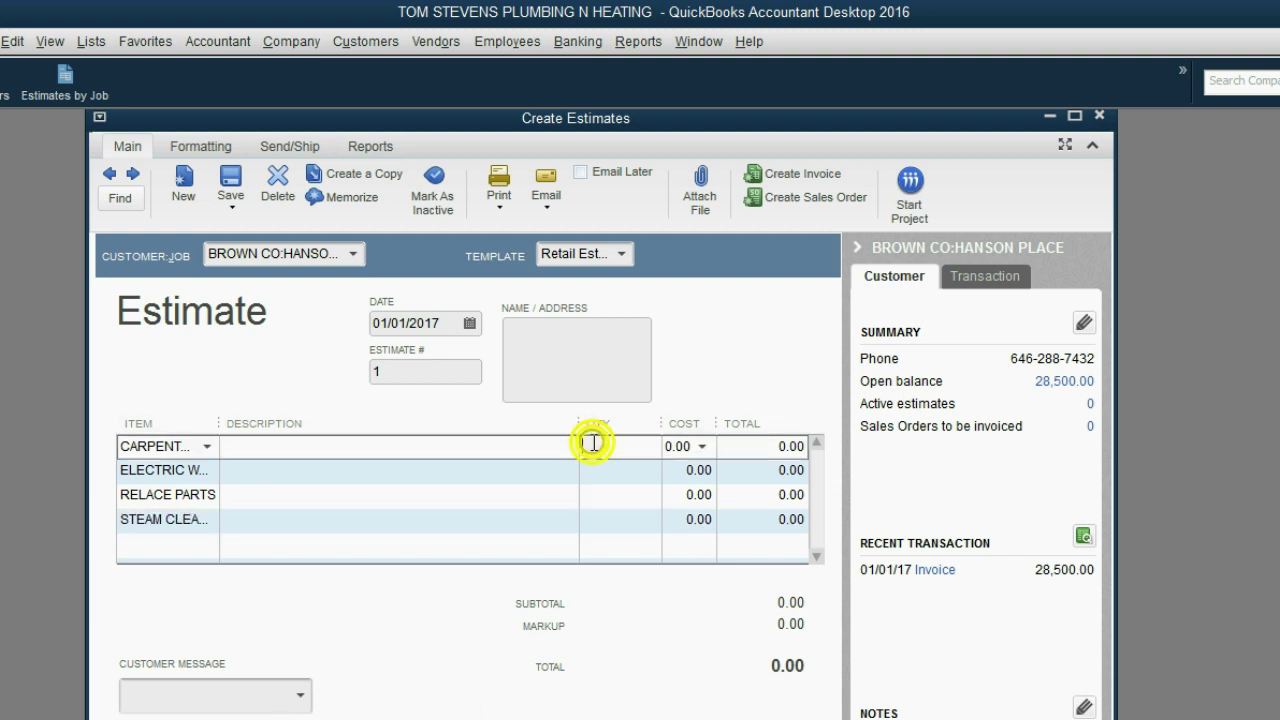
type("25")
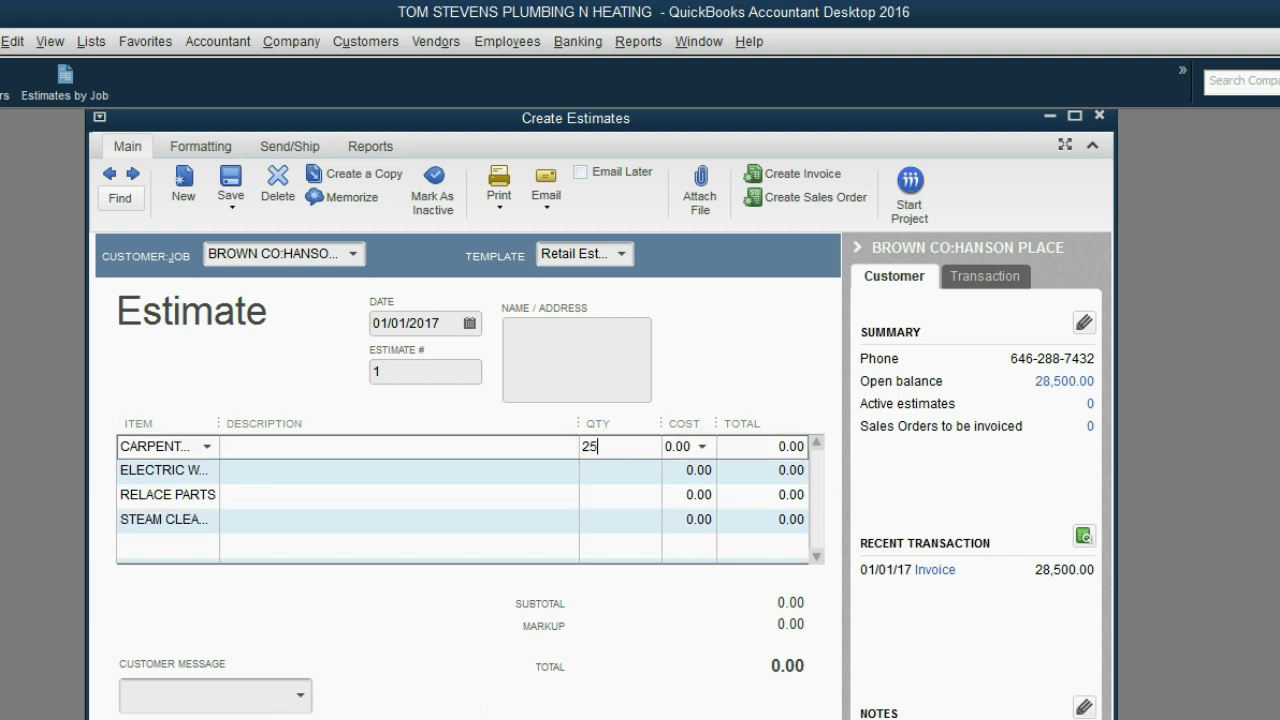
key("Tab")
key("Tab")
key("Tab")
key("Tab")
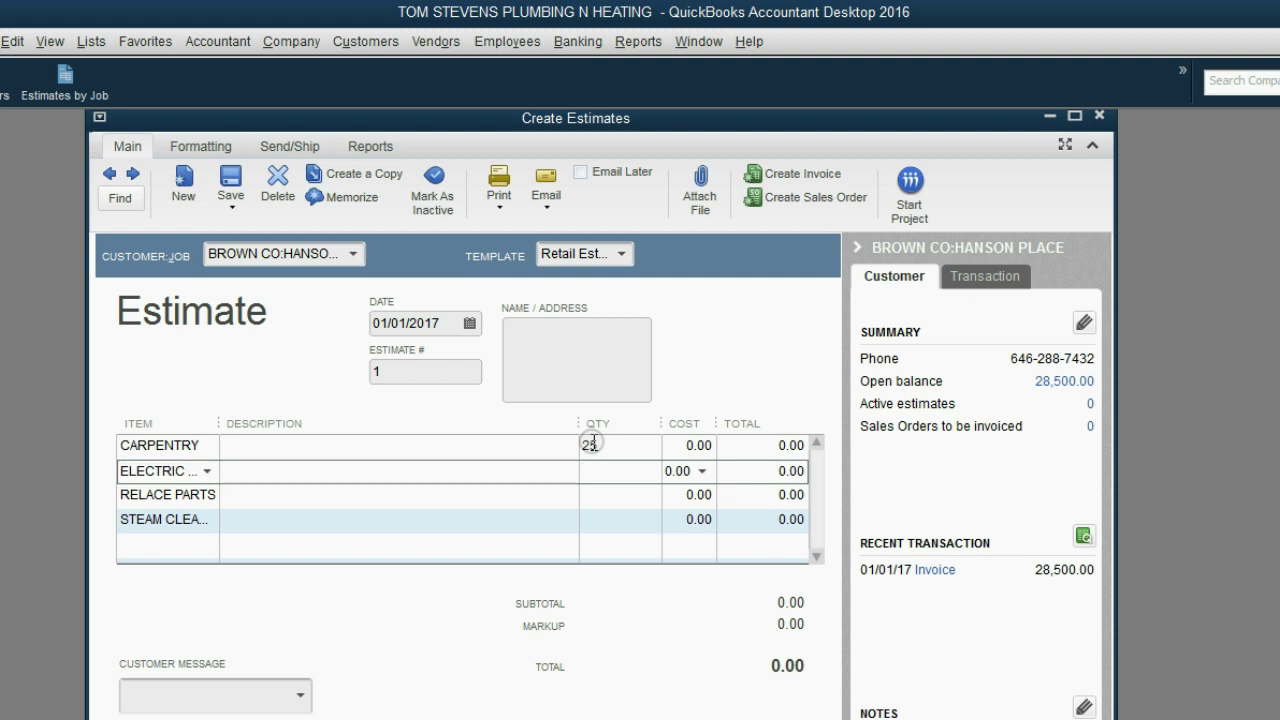
key("Tab")
type("25")
Set the quantity to 25 for the RELACE PARTS and STEAM CLEANING lines
key("Tab")
key("Tab")
key("Tab")
key("Tab")
key("Tab")
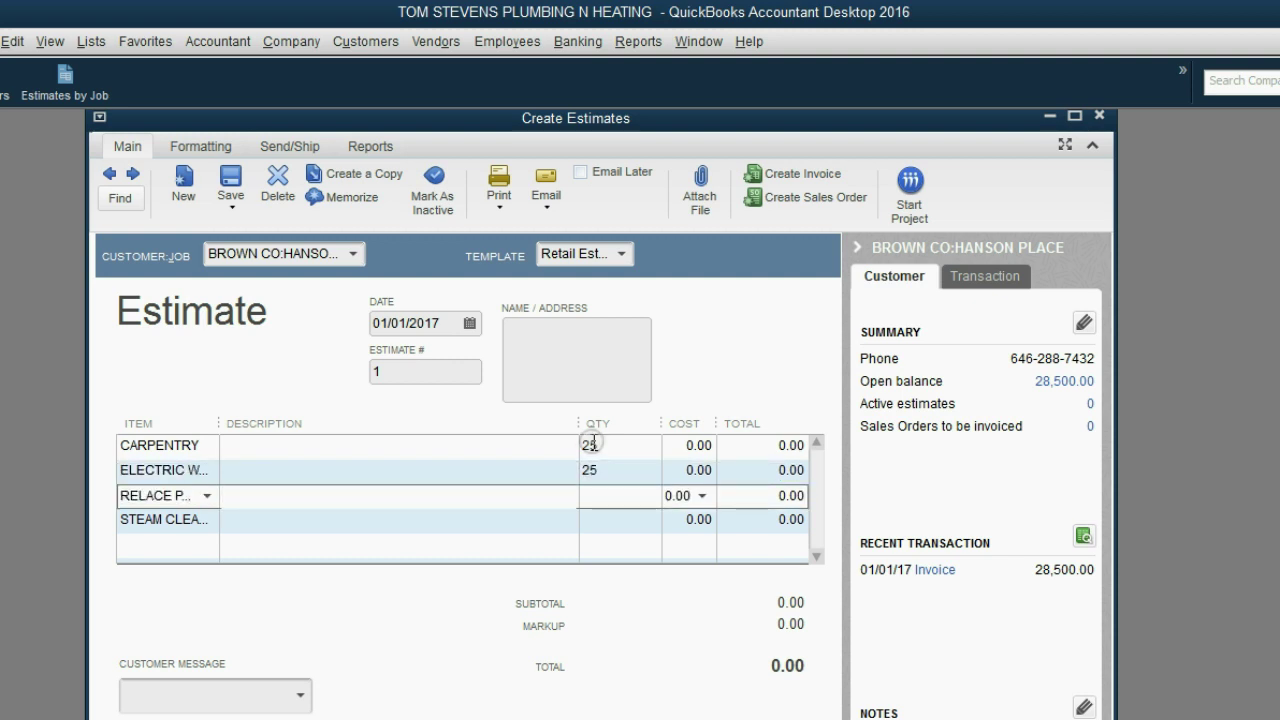
type("25")
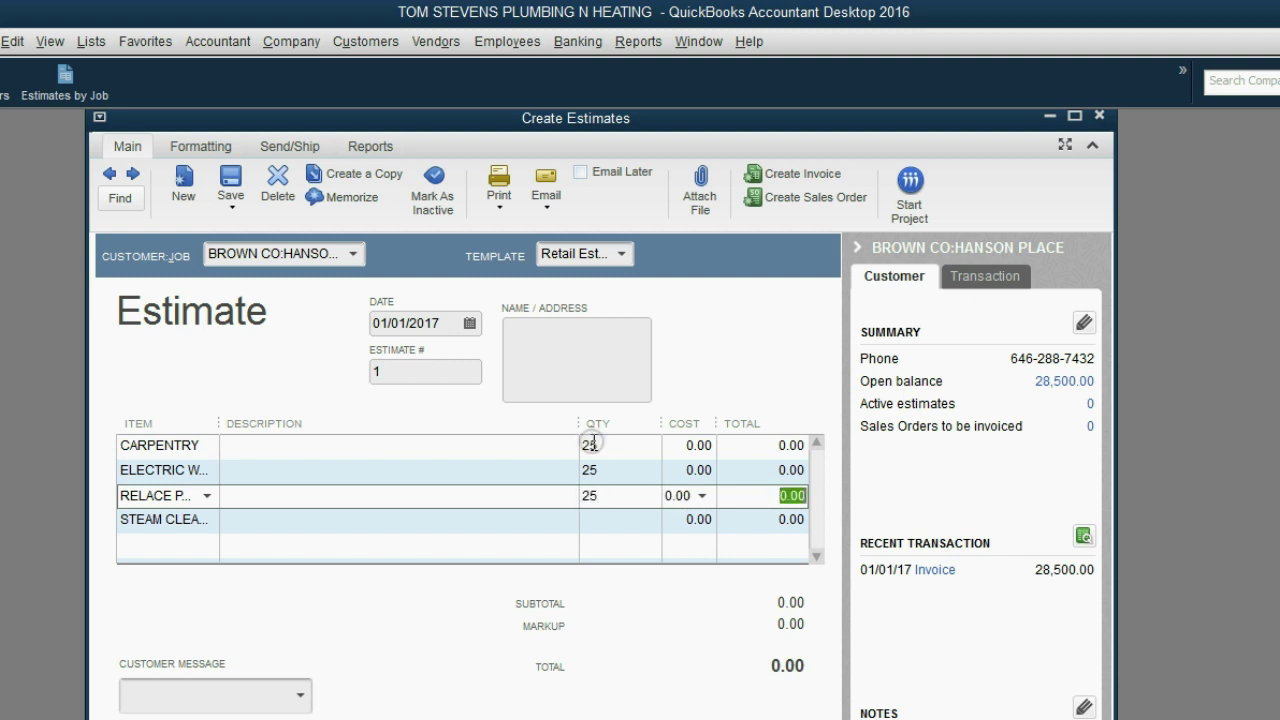
key("Tab")
key("Tab")
key("Tab")
key("Tab")
key("Tab")
type("25")
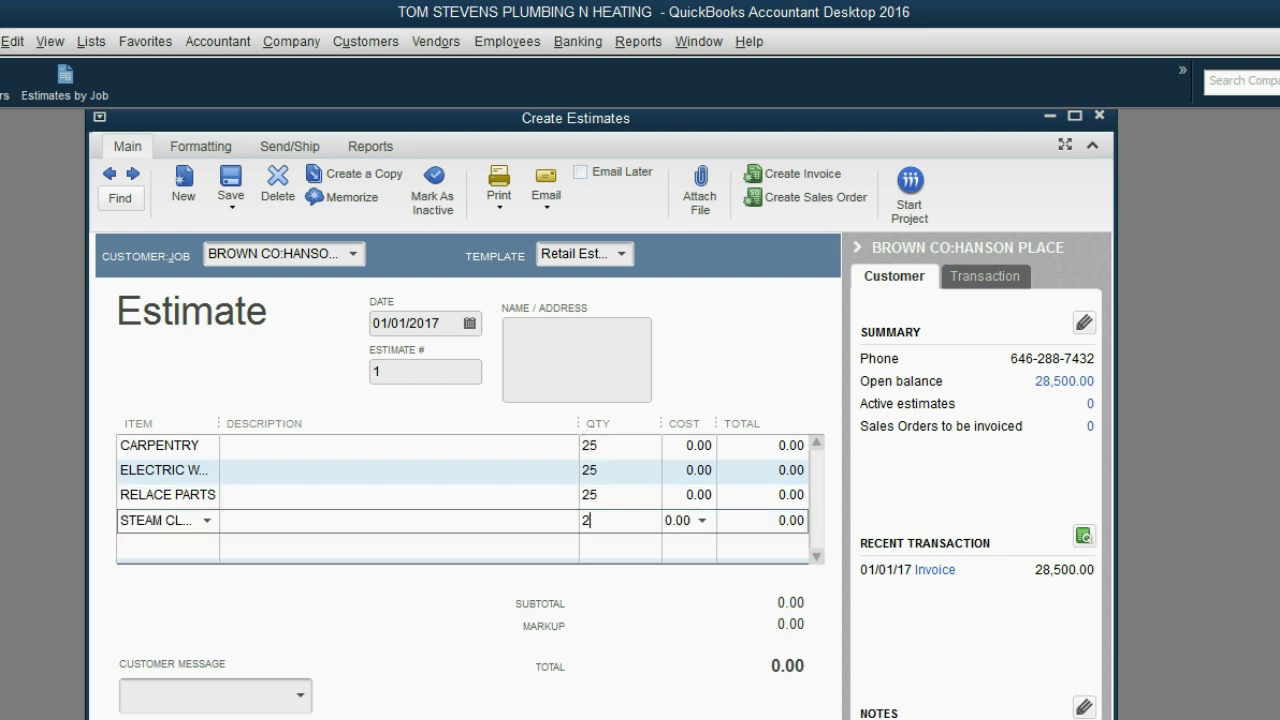
key("Tab")
key("Tab")
key("Tab")
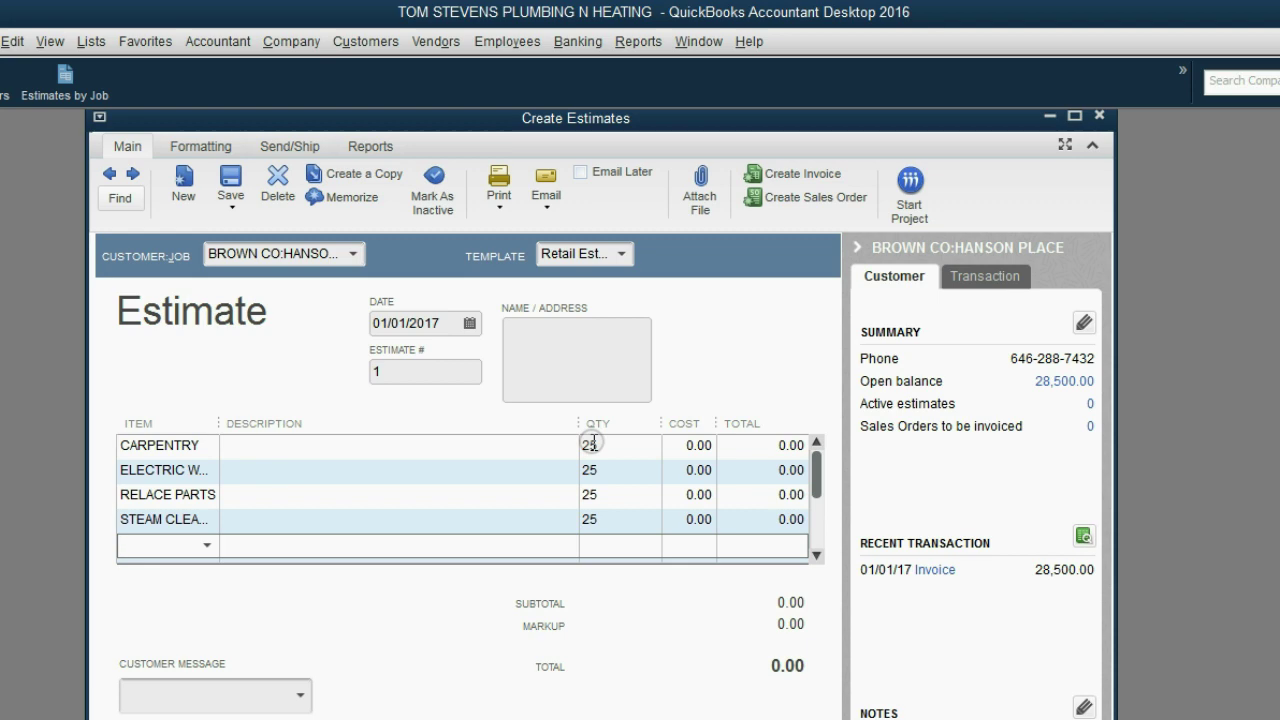
Check the unit prices on the PowerPoint slide, set the CARPENTRY cost to 60 in QuickBooks, and dismiss the price level notice
key("alt+Tab")
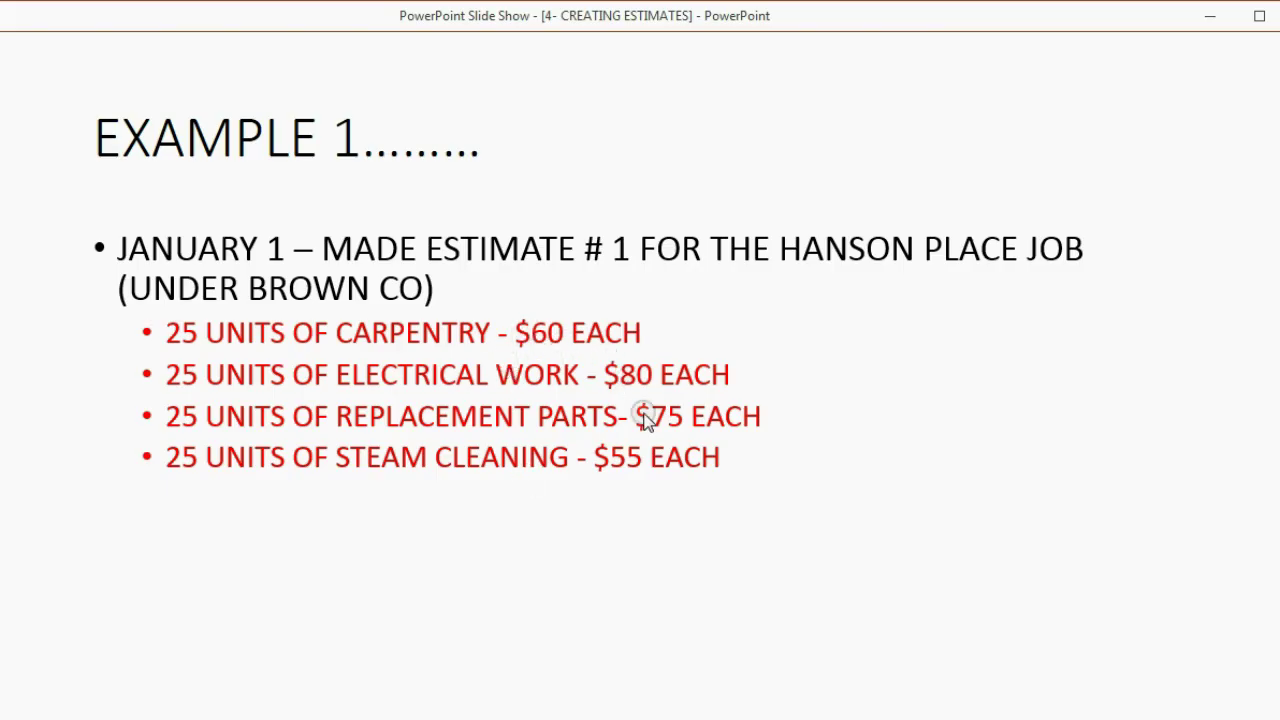
key("alt+Tab")
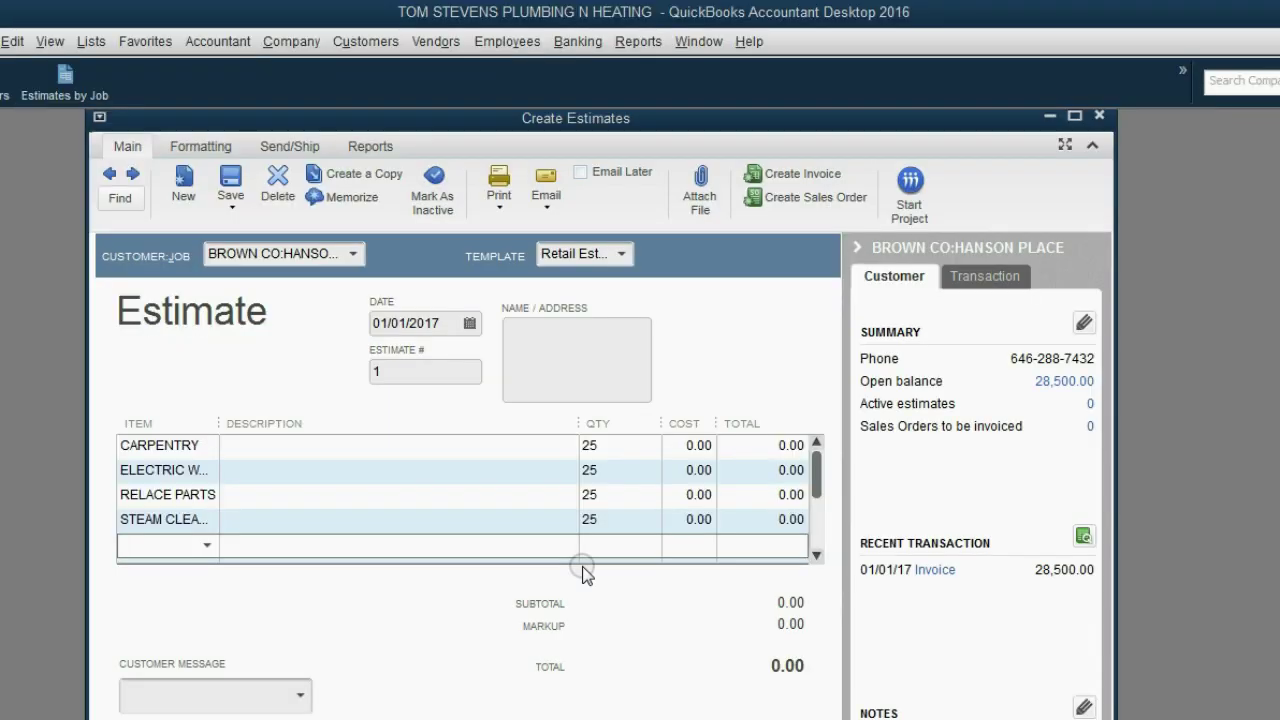
left_click(676, 446)
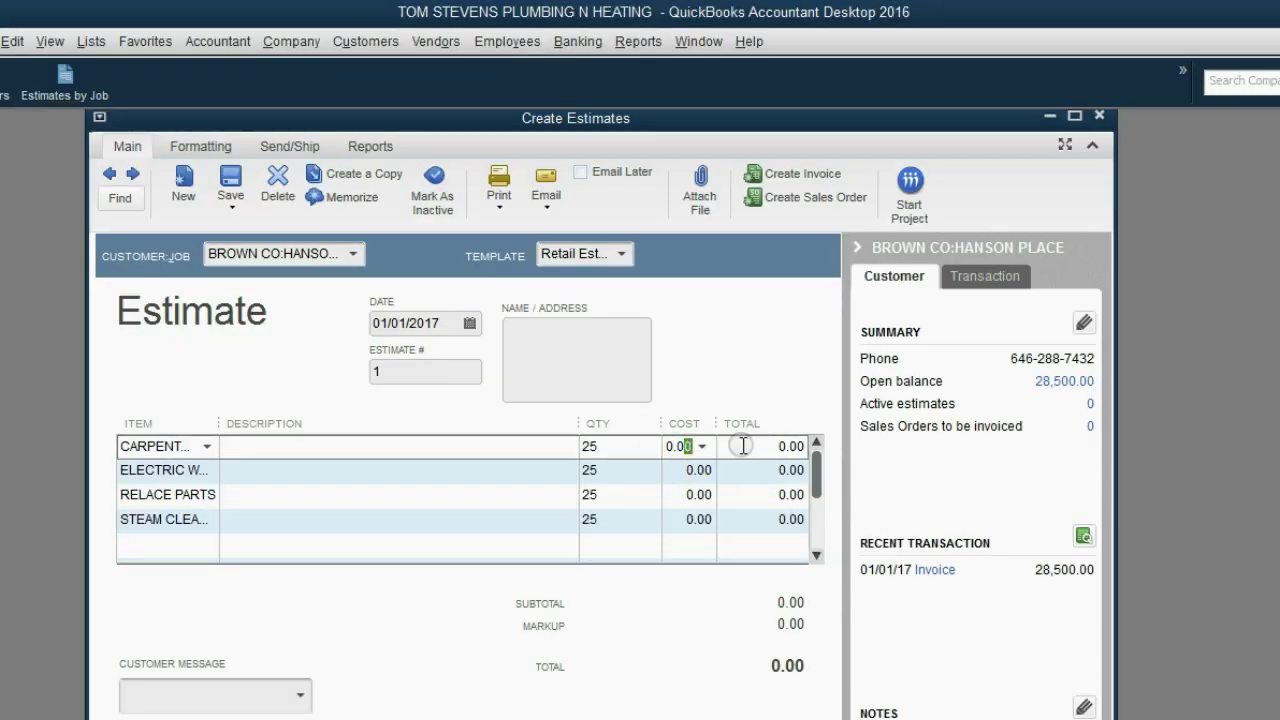
double_click(669, 446)
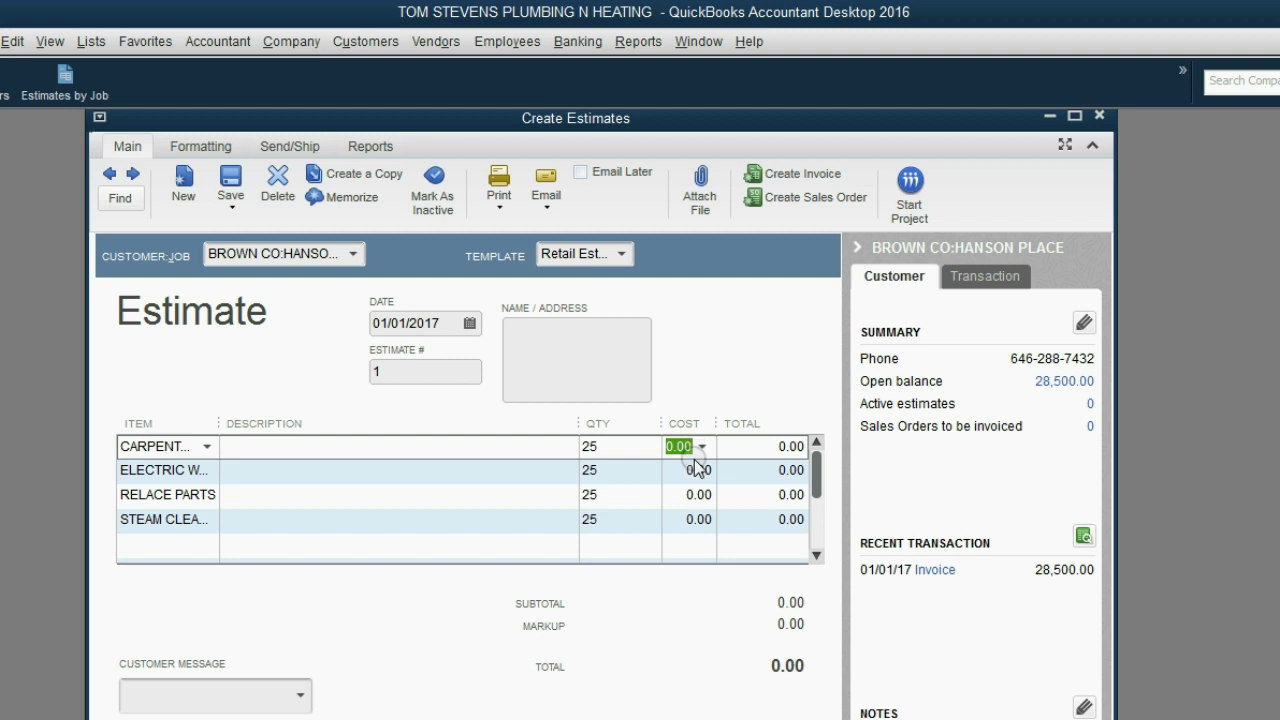
type("60")
key("Tab")
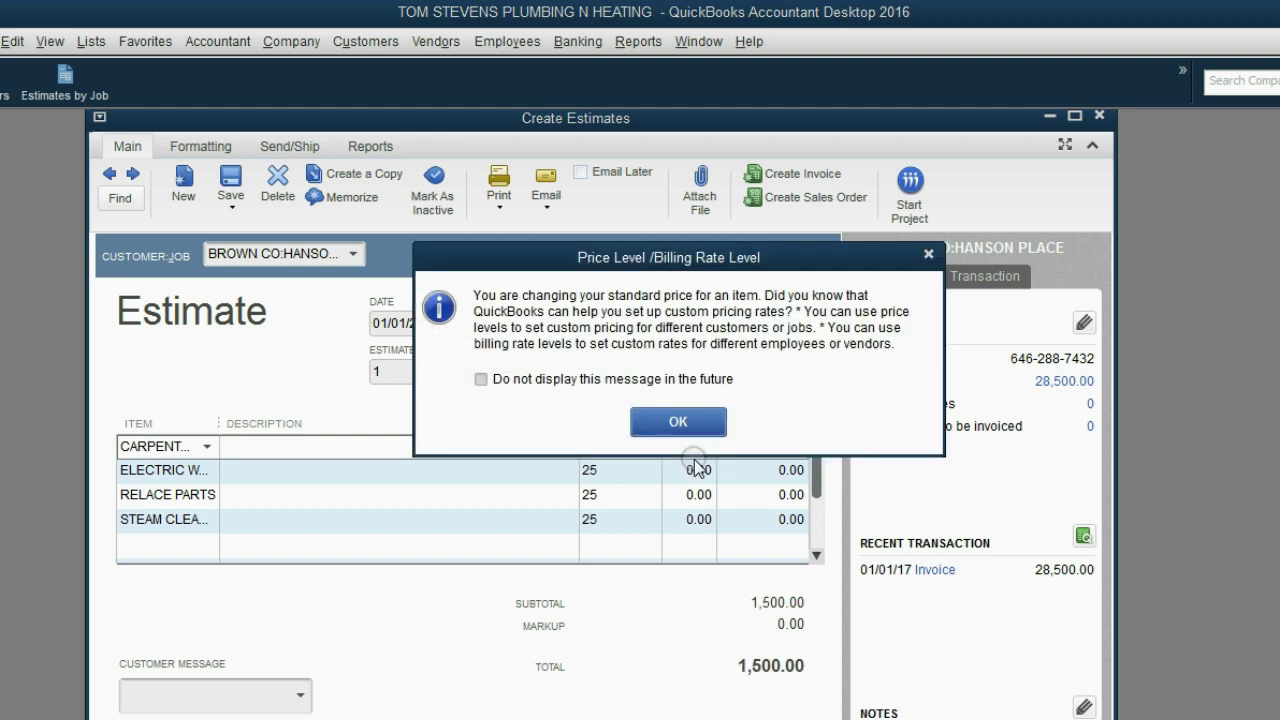
left_click(646, 421)
Set the cost of the ELECTRIC WORK line to 80
key("Tab")
key("Tab")
key("Tab")
key("Tab")
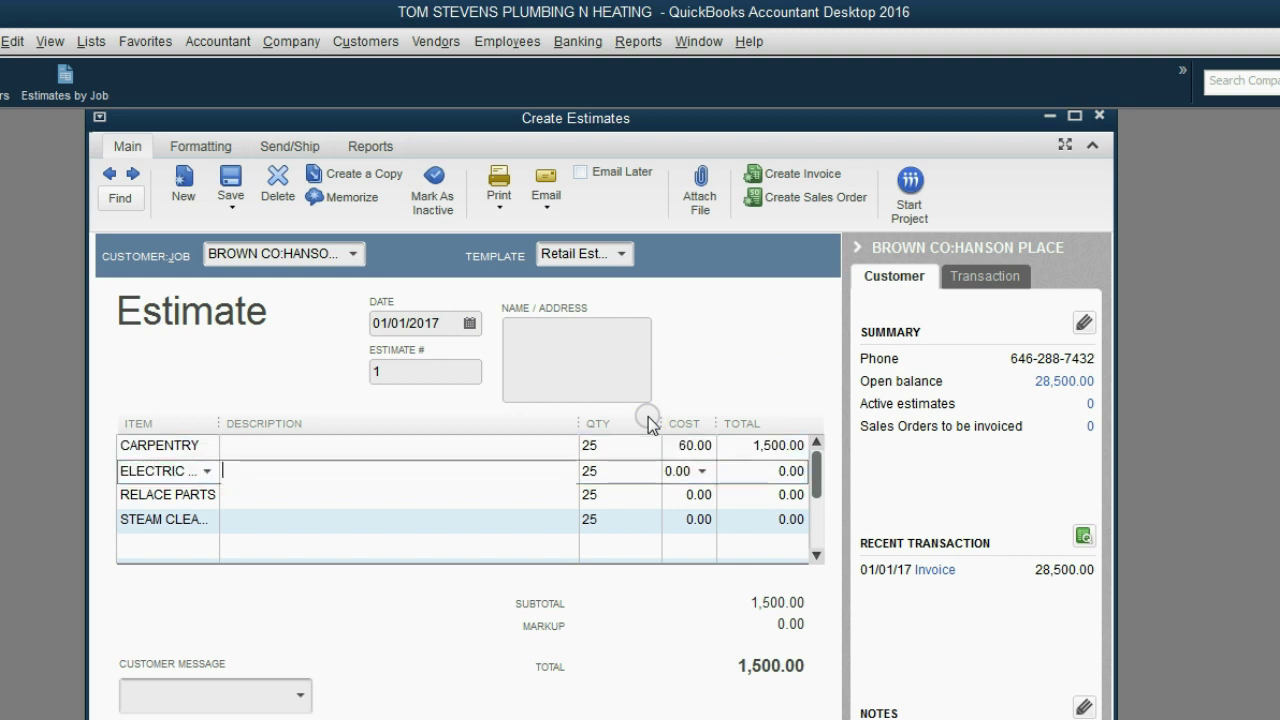
type("80")
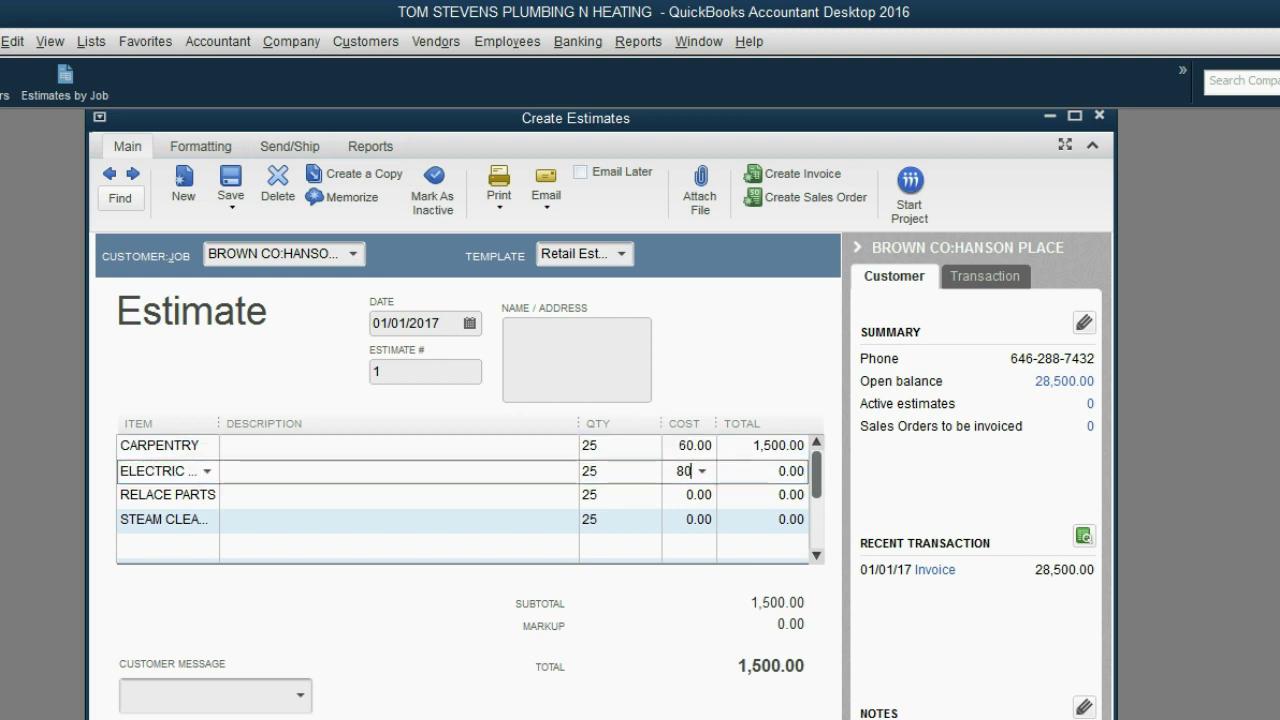
Set the cost of the RELACE PARTS line to 75 after rechecking the PowerPoint example slide
key("Tab")
key("Tab")
key("Tab")
key("Tab")
key("Tab")
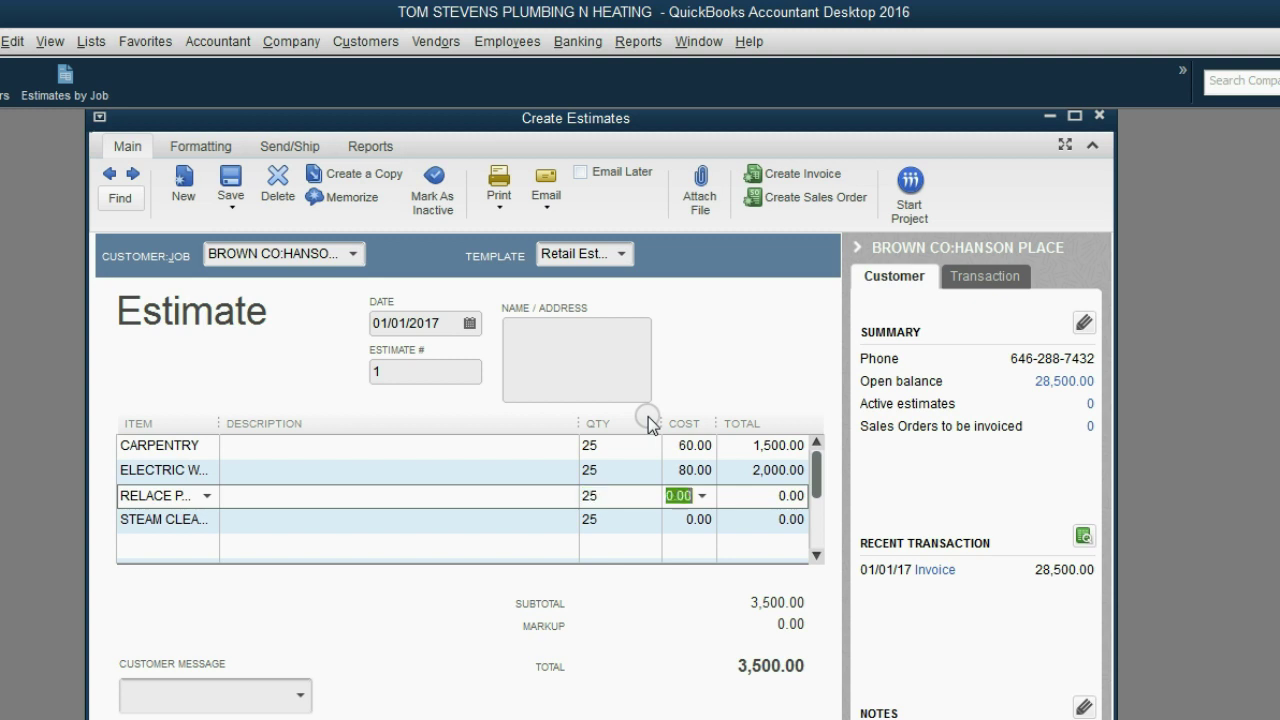
key("alt+Tab")
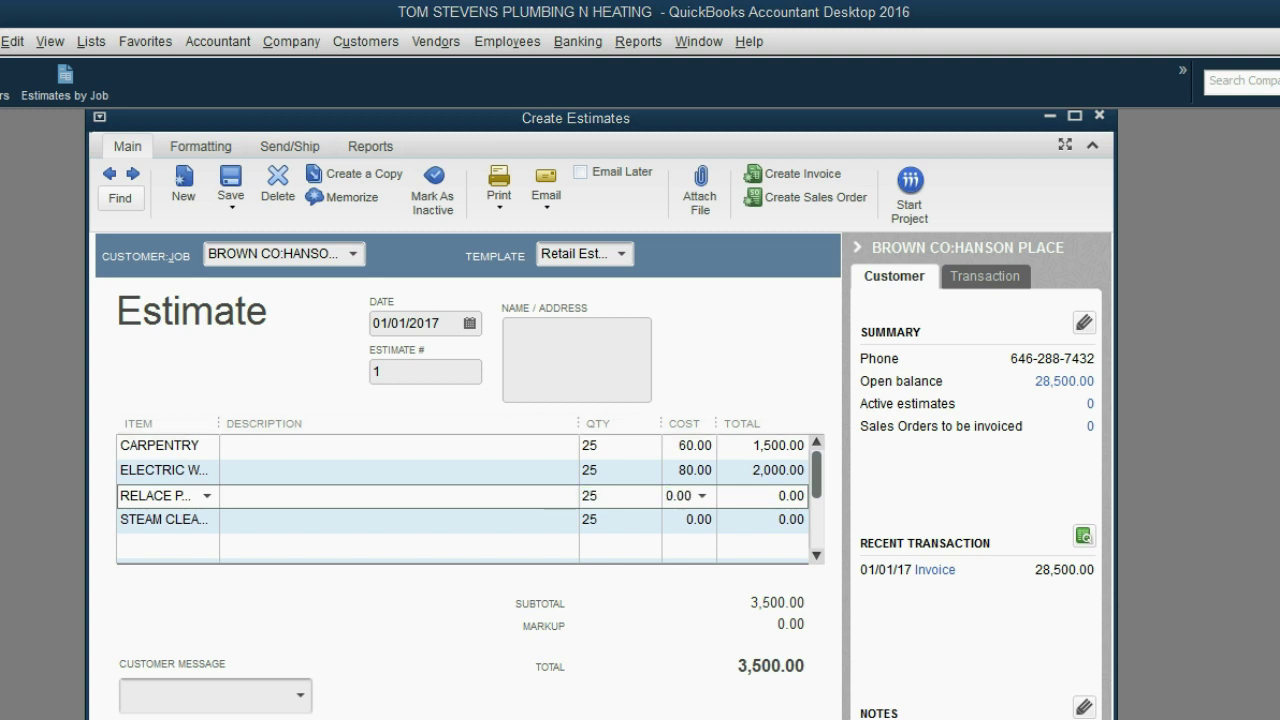
key("alt+Tab")
left_click(673, 495)
type("75")
Set the cost of the STEAM CLEANING line to 55
key("Tab")
key("Tab")
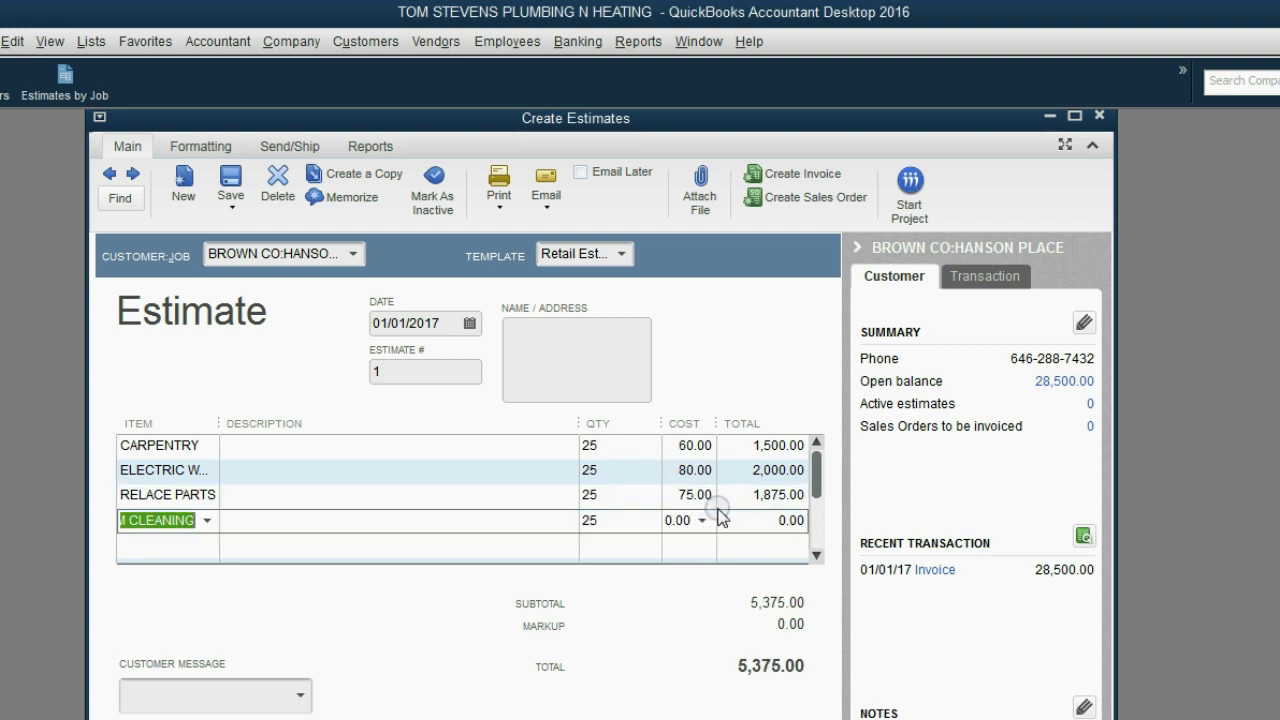
key("Tab")
key("Tab")
key("Tab")
type("55")
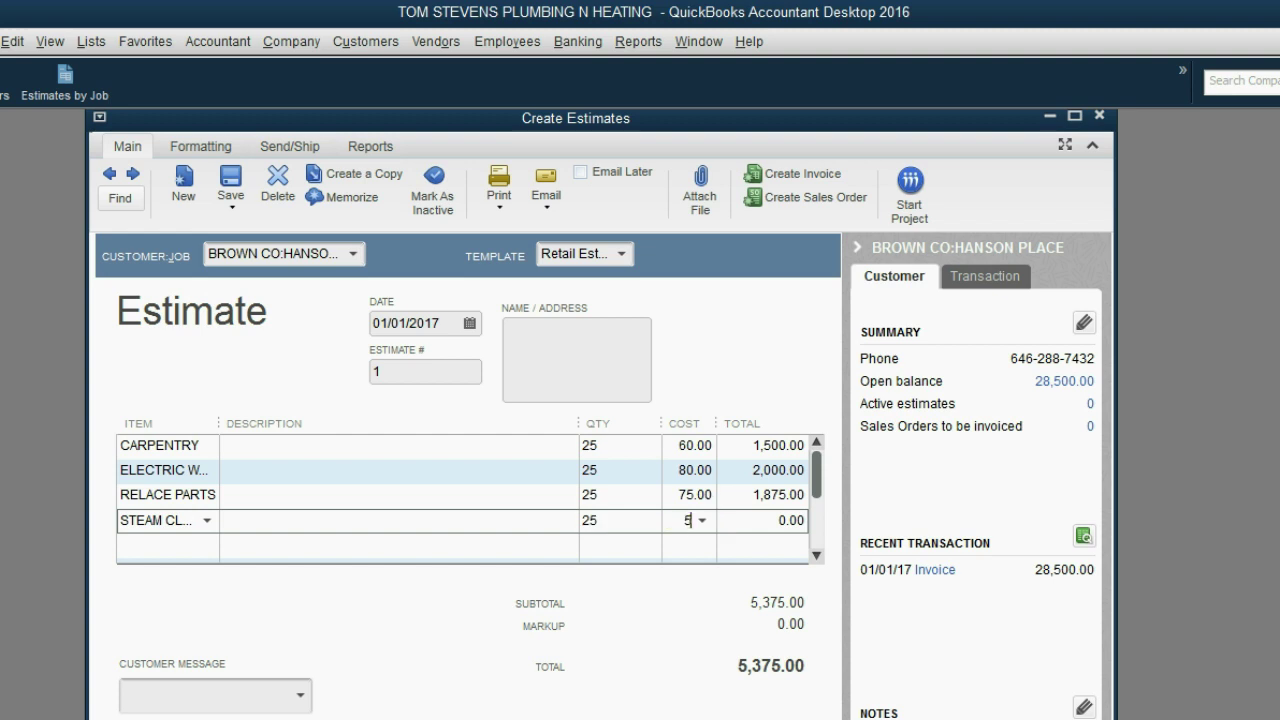
key("Tab")
key("Tab")
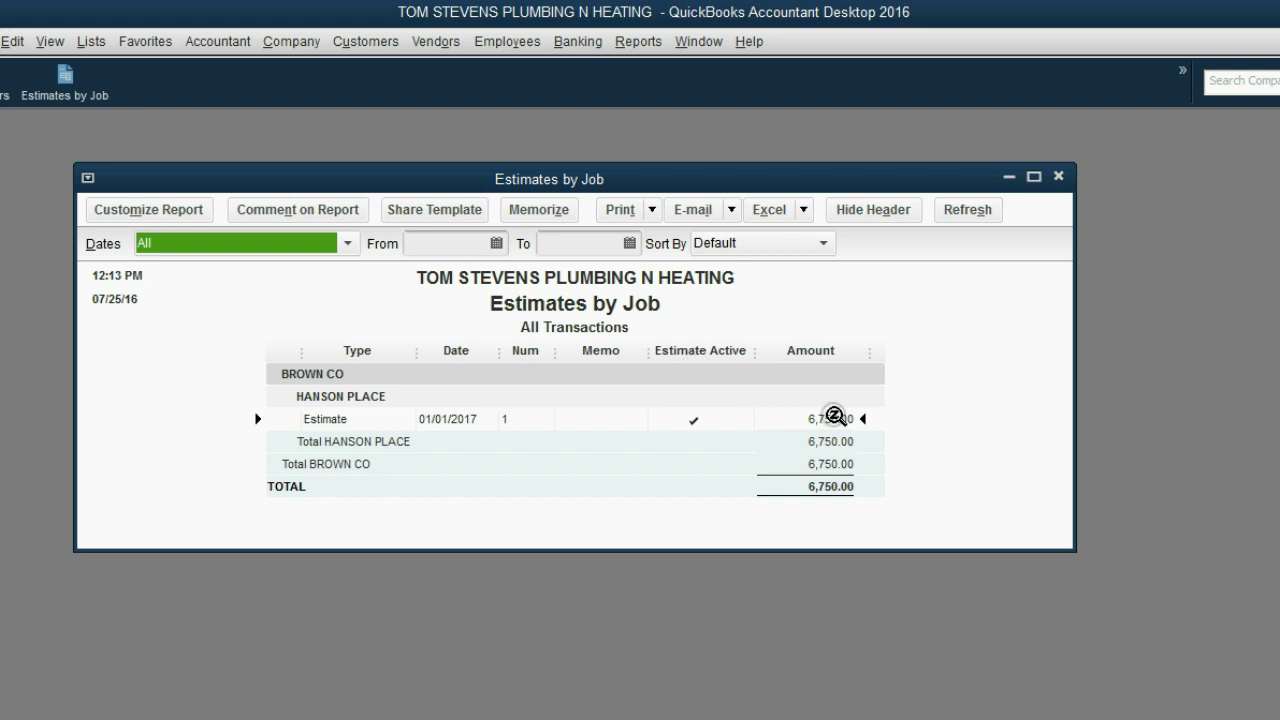
Open the HANSON PLACE estimate from the Estimates by Job report and review its item lines
double_click(449, 419)
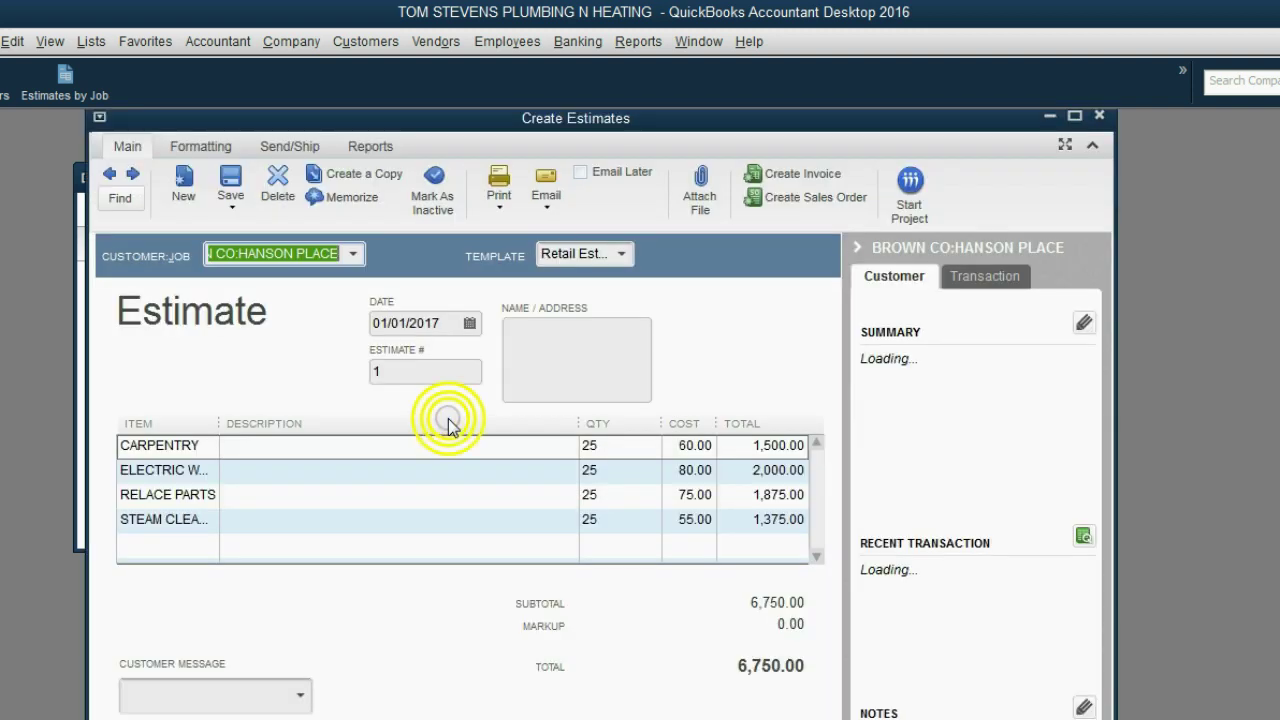
left_click(588, 450)
left_click(588, 470)
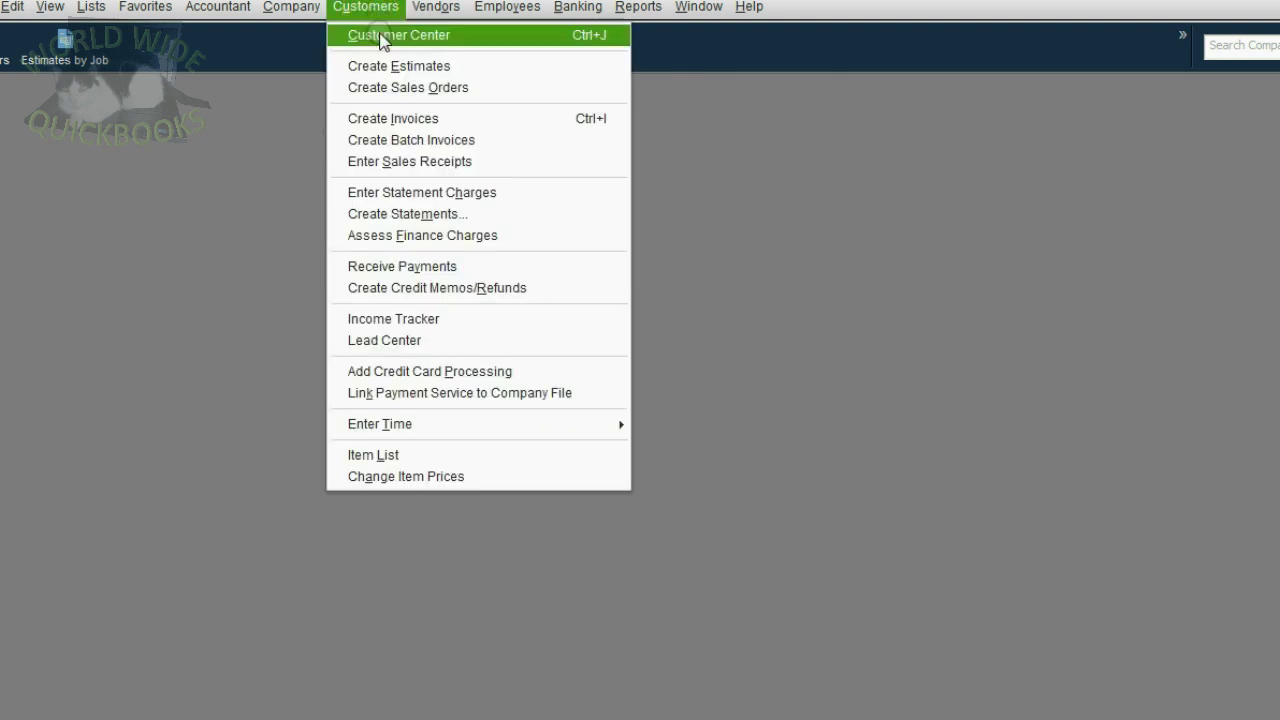
Start a new estimate for the MOCKINGBIRD LANE job under BROWN CO and date it 01/02/2017
left_click(385, 66)
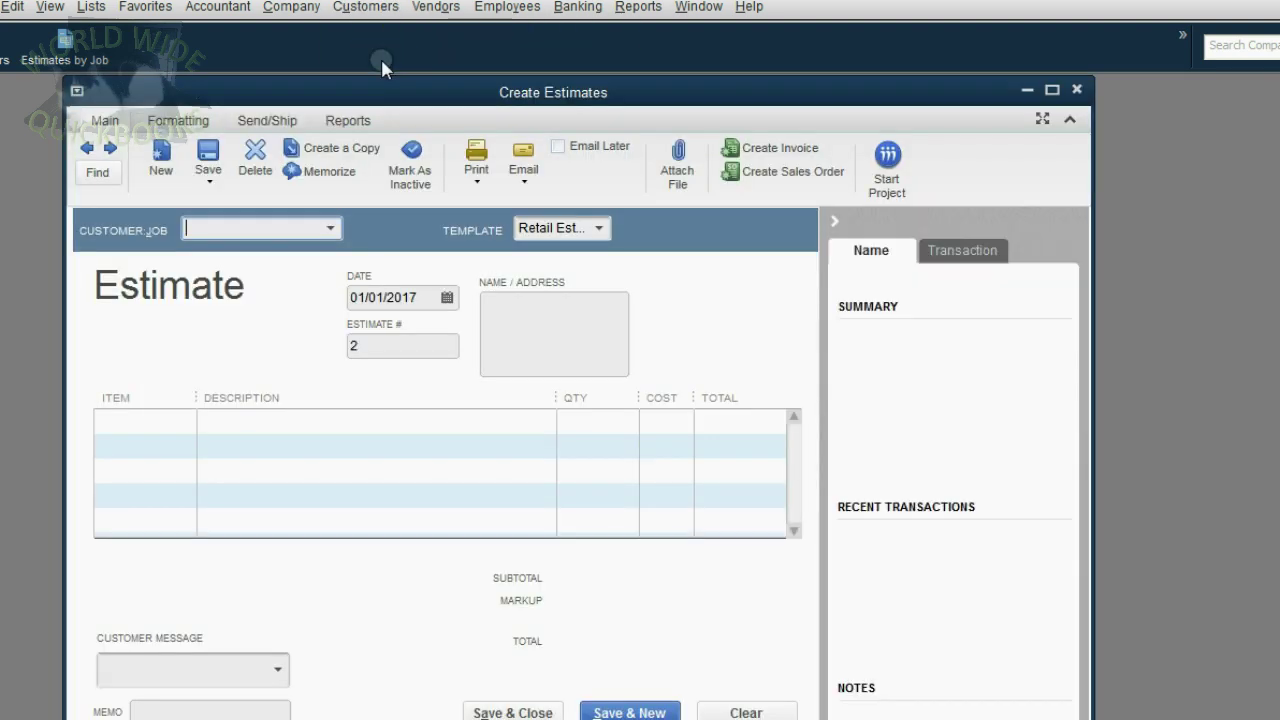
left_click(332, 229)
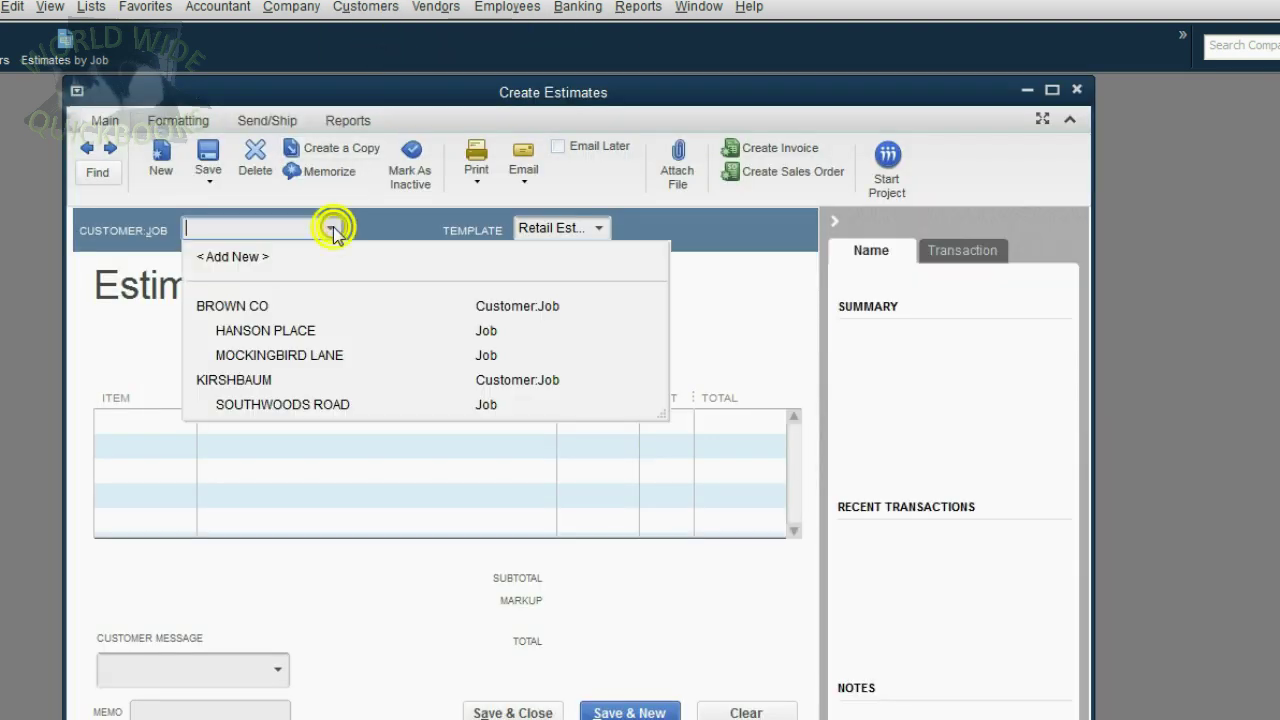
left_click(303, 354)
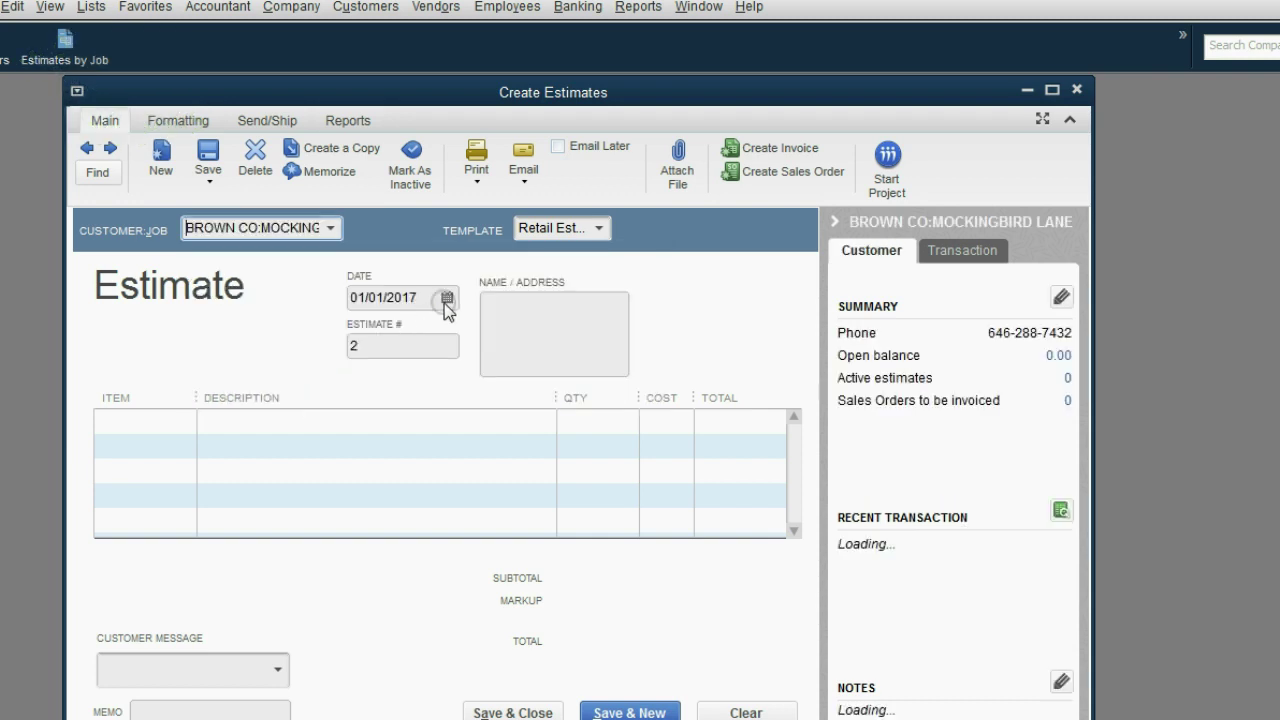
left_click(446, 298)
left_click(401, 399)
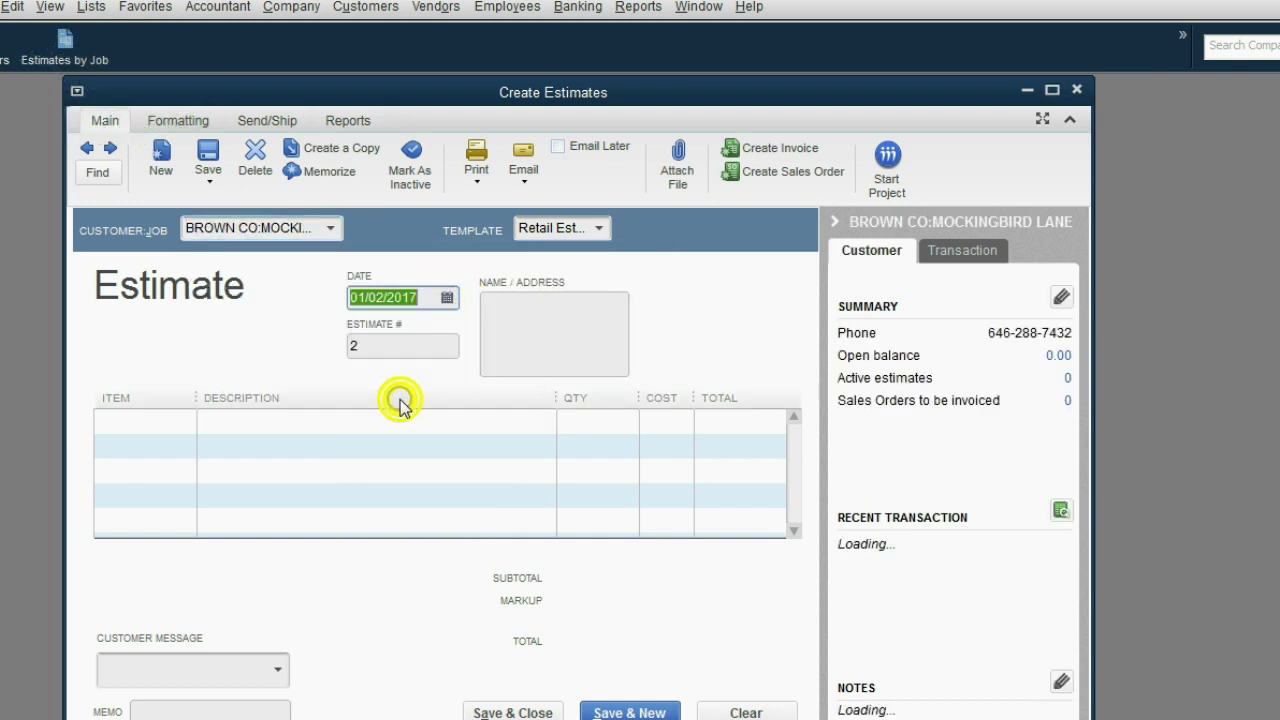
Add DE-WINTERIZING and MASON WORK as the first two items of the MOCKINGBIRD LANE estimate
left_click(182, 421)
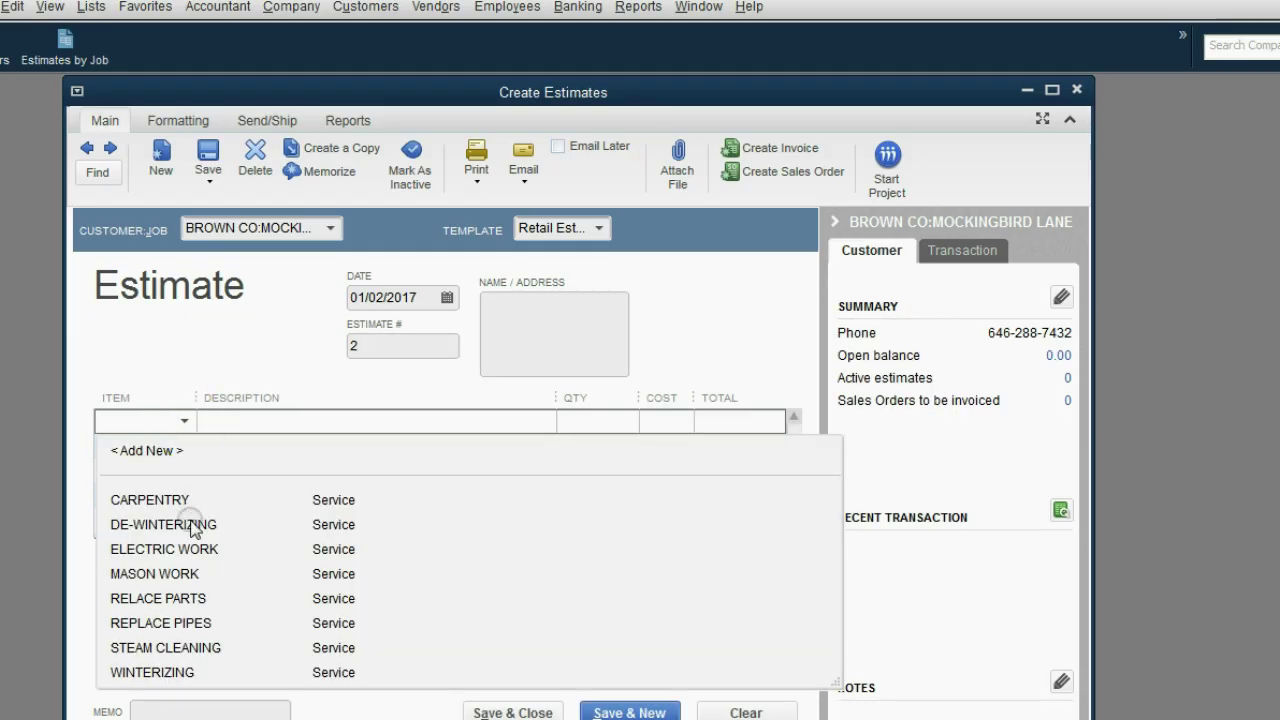
left_click(190, 526)
left_click(184, 446)
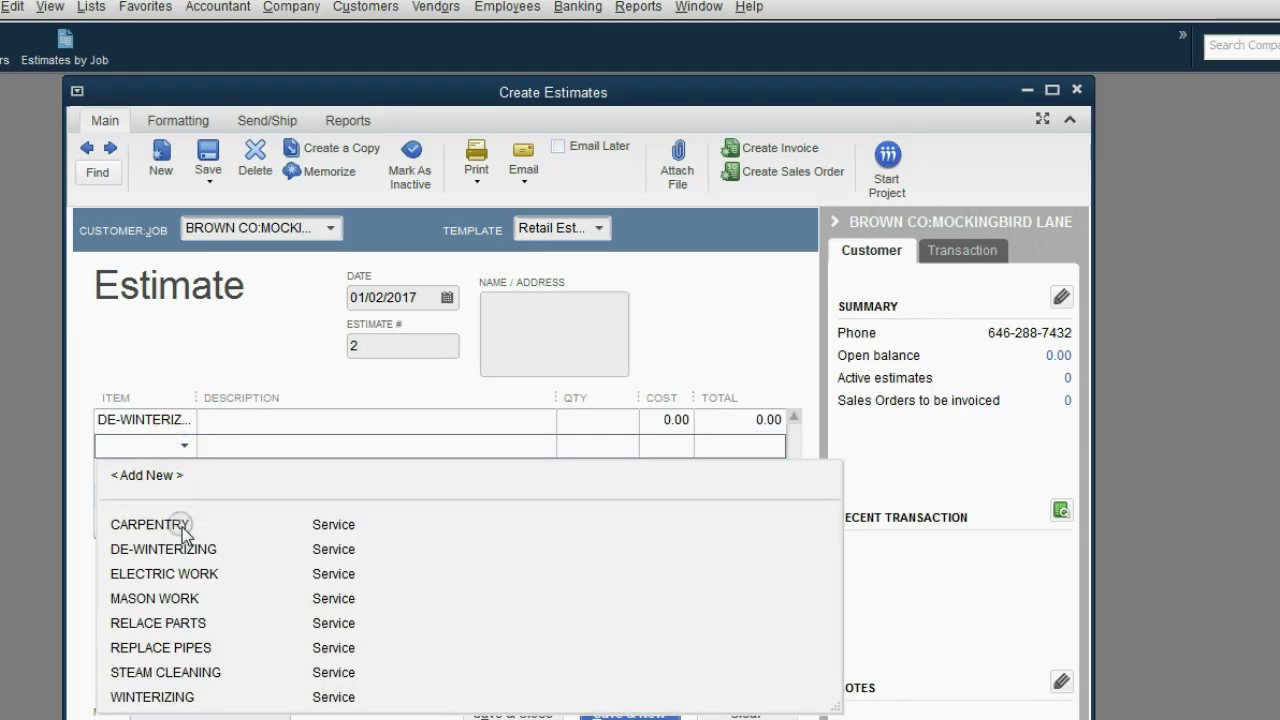
left_click(192, 597)
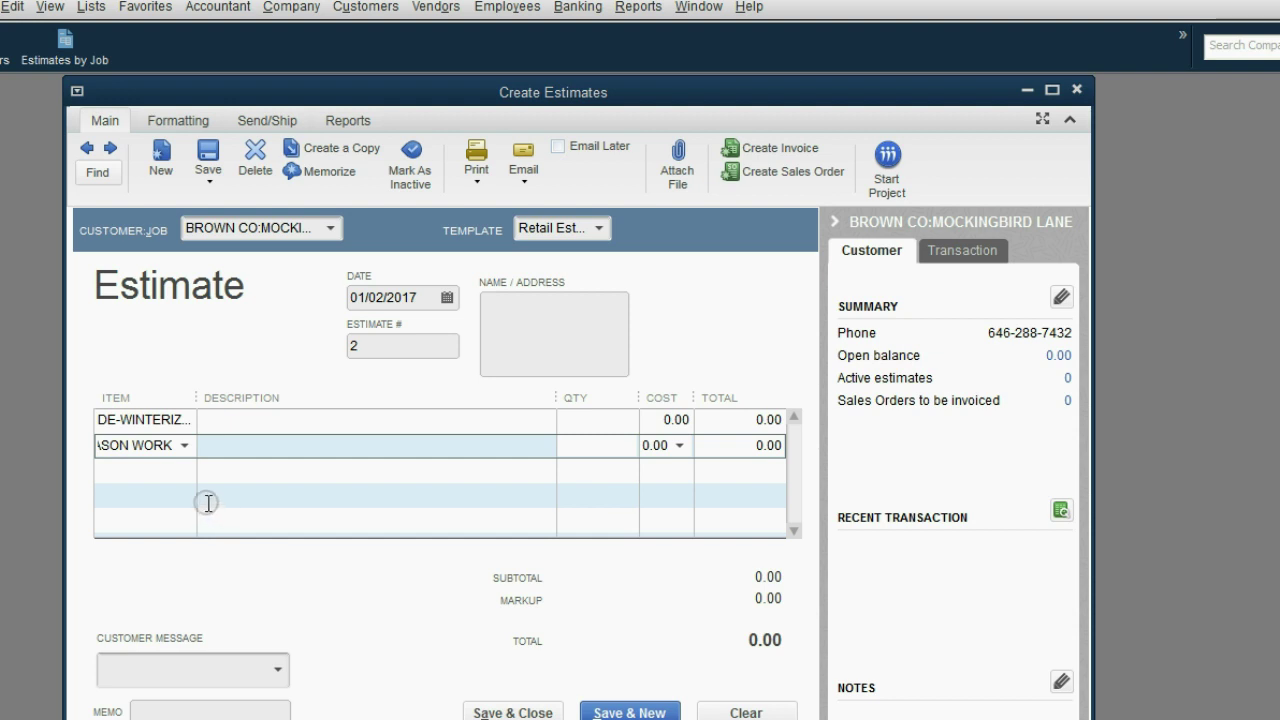
Add REPLACE PIPES and STEAM CLEANING as the third and fourth items of the MOCKINGBIRD LANE estimate
left_click(183, 471)
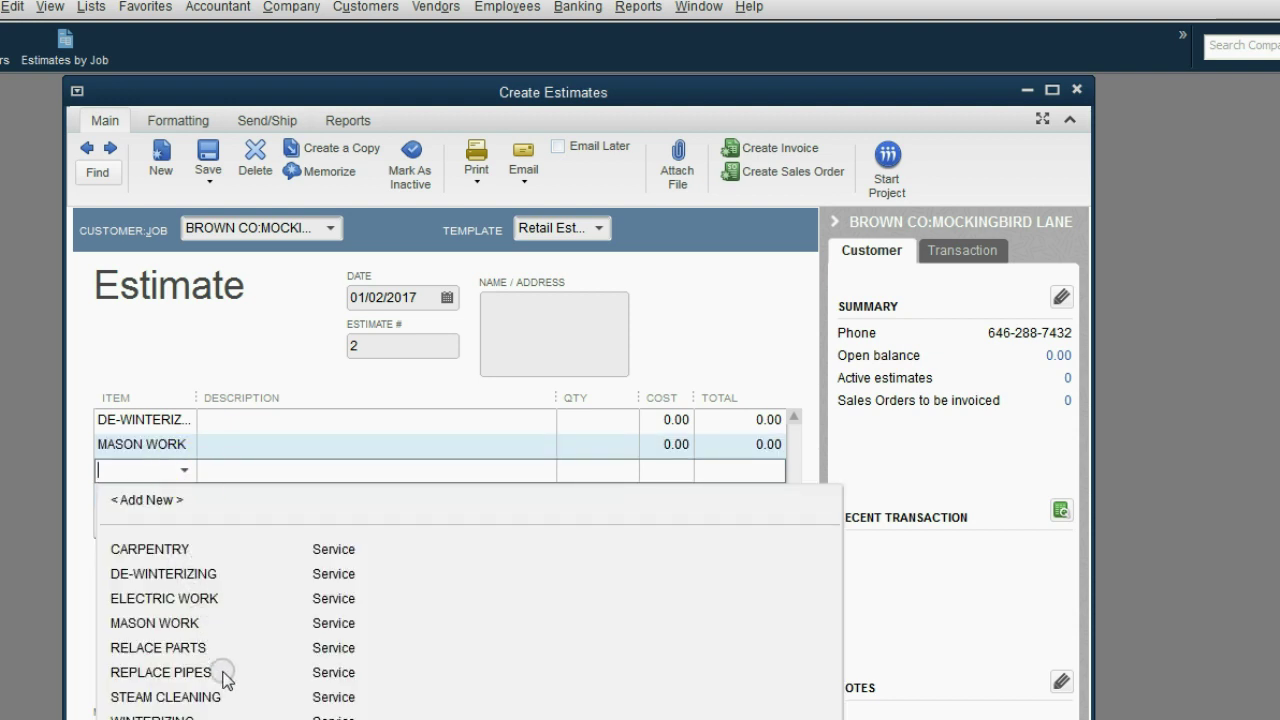
left_click(205, 672)
left_click(190, 490)
left_click(186, 493)
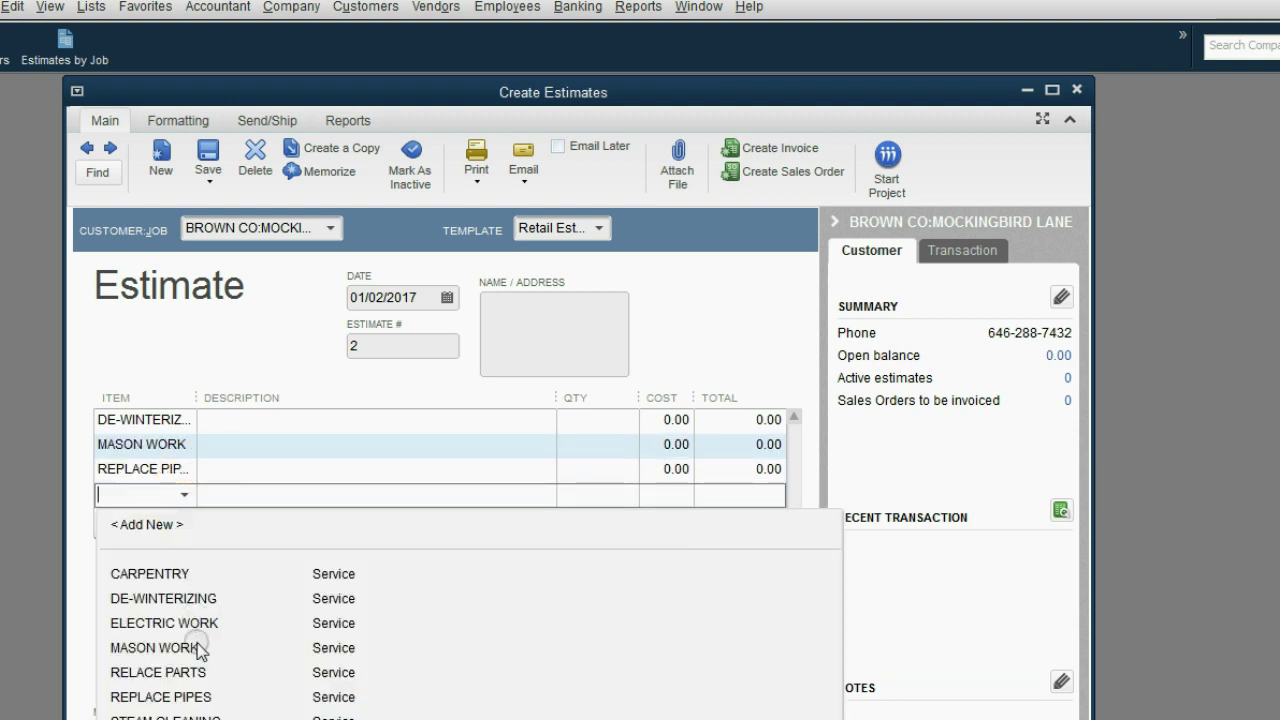
left_click(206, 716)
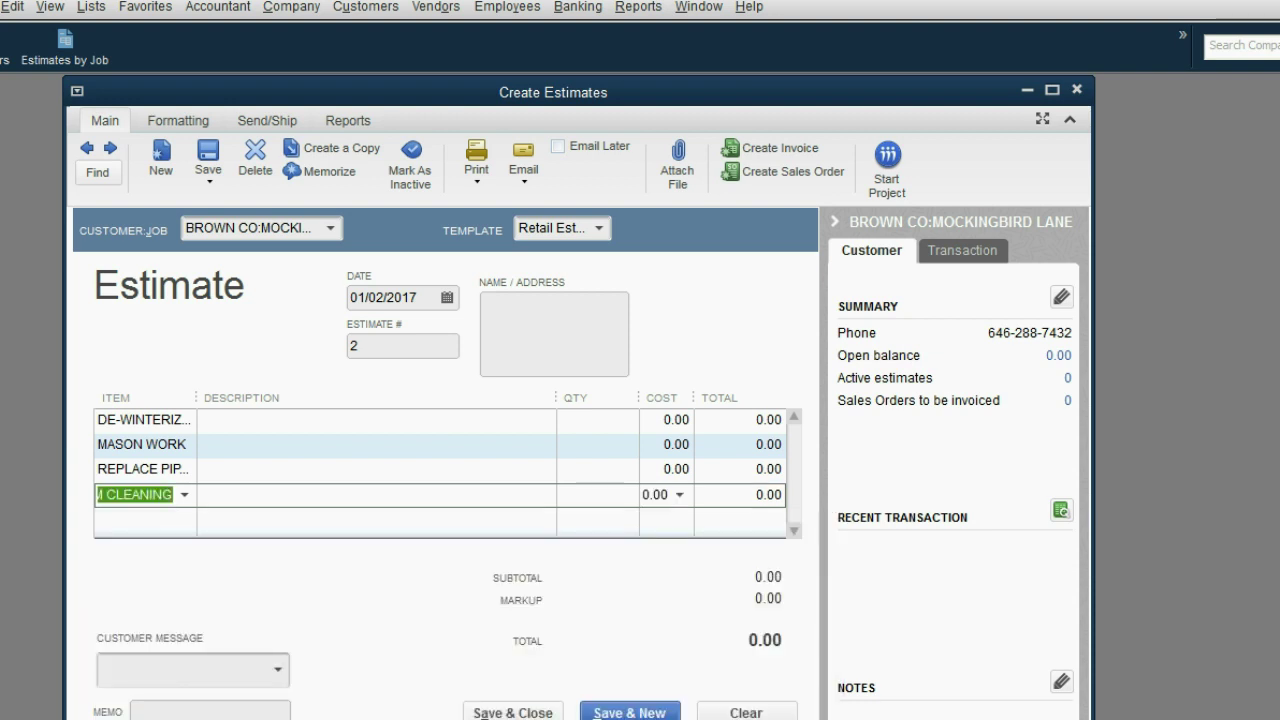
Set the quantity to 25 on all four item lines of the MOCKINGBIRD LANE estimate
left_click(617, 420)
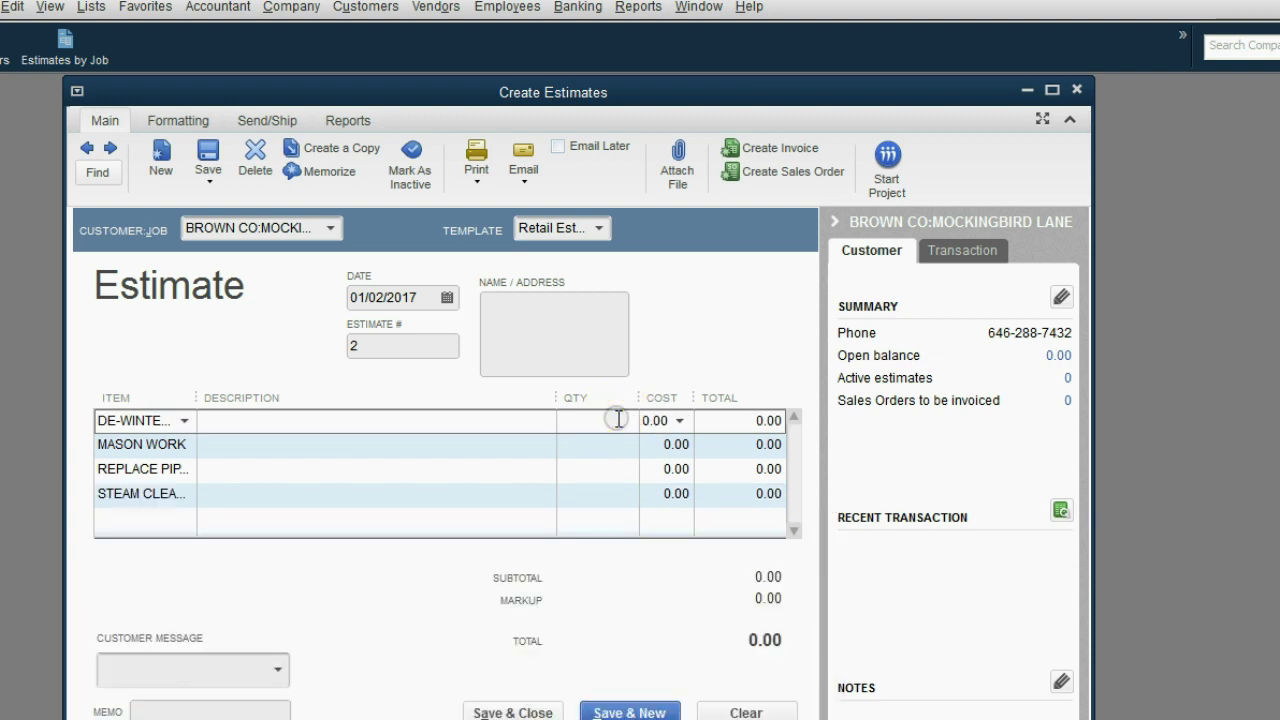
type("25")
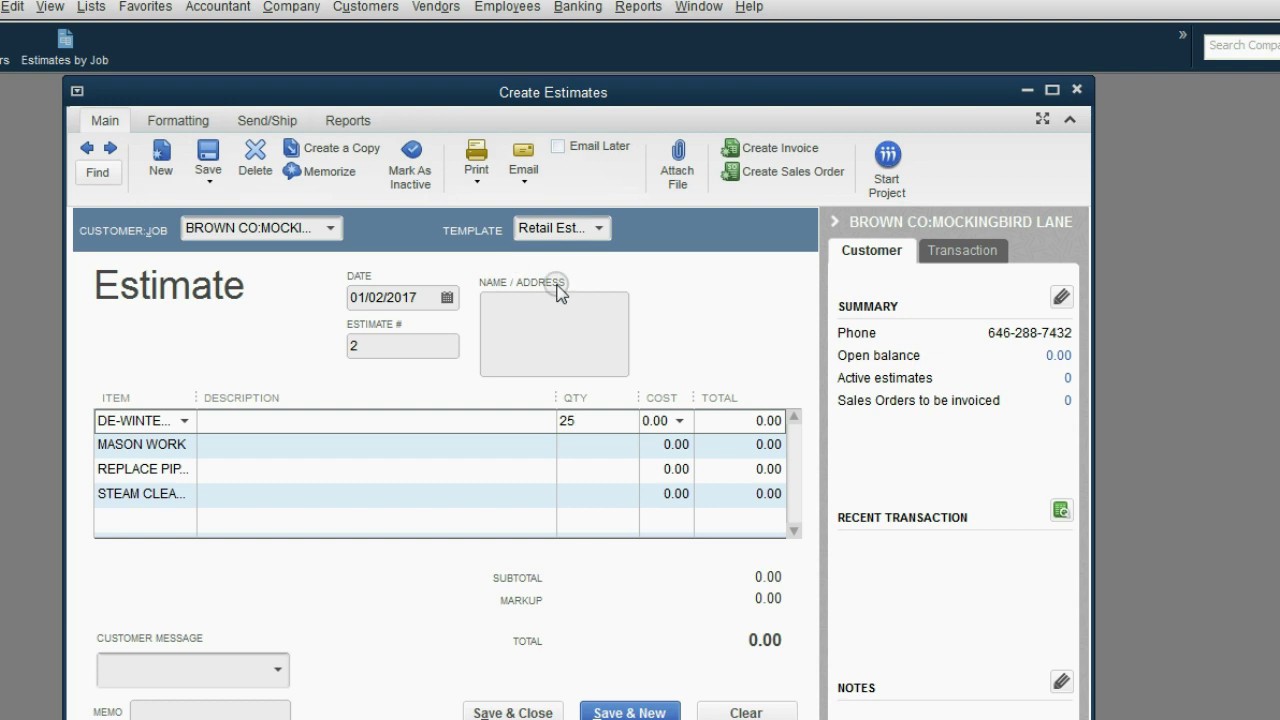
left_click(591, 444)
type("25")
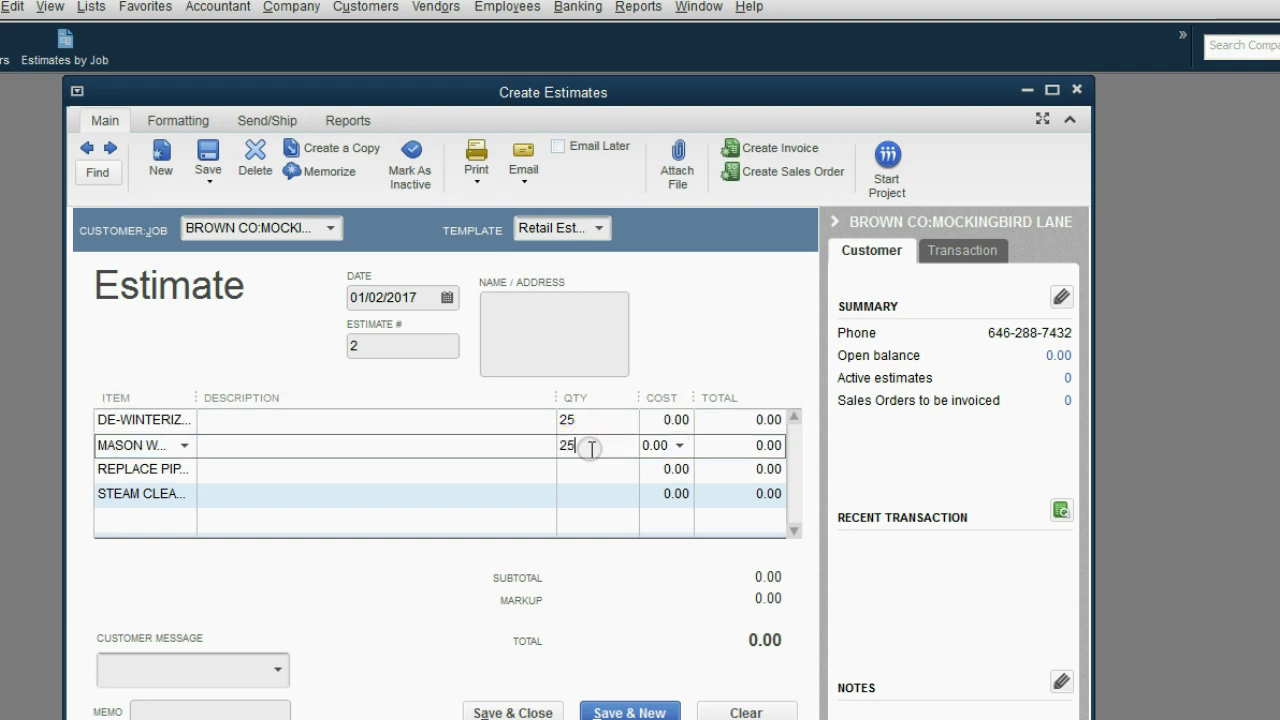
left_click(587, 470)
type("25")
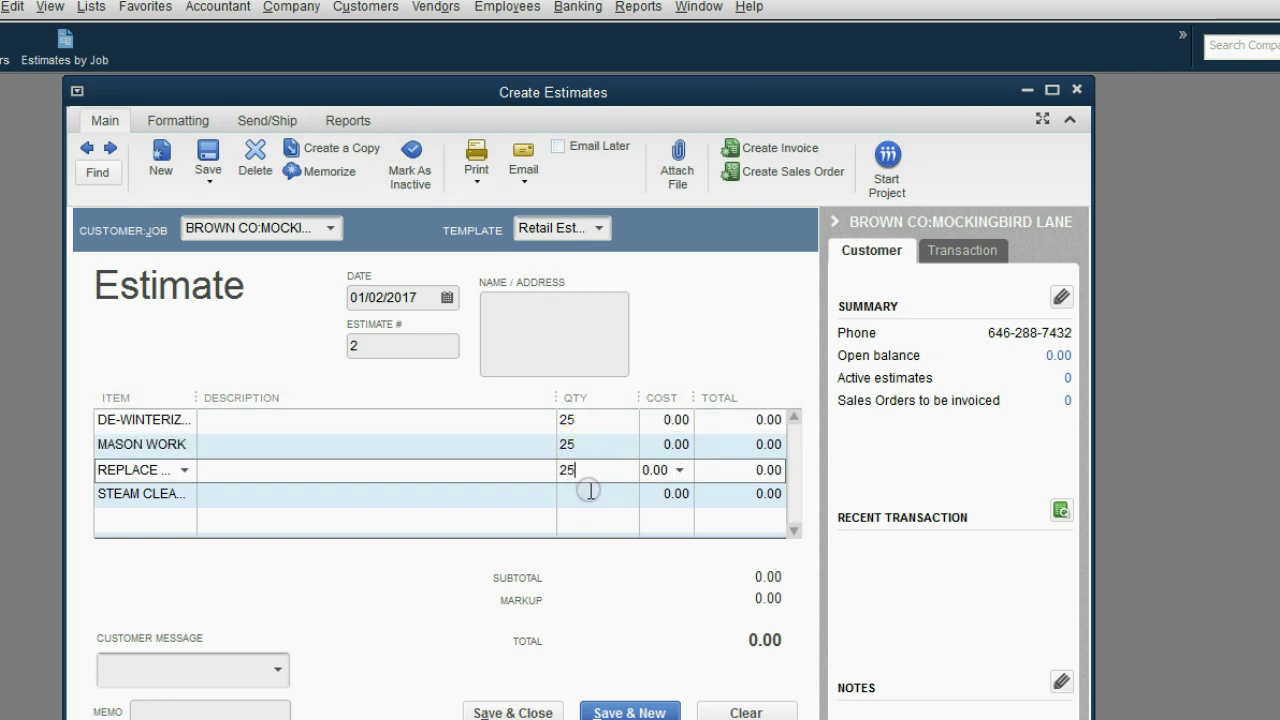
left_click(590, 490)
type("25")
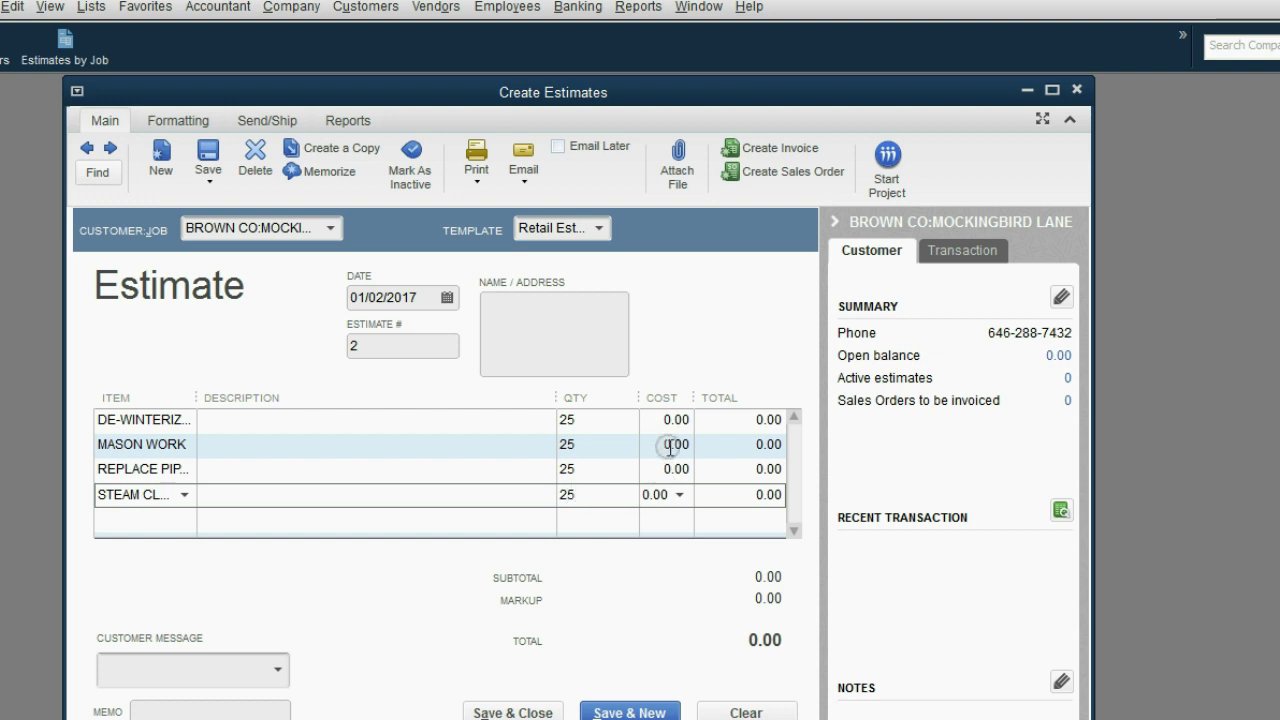
Set the cost of the DE-WINTERIZING line to 65 and of the MASON WORK line to 85
left_click(656, 420)
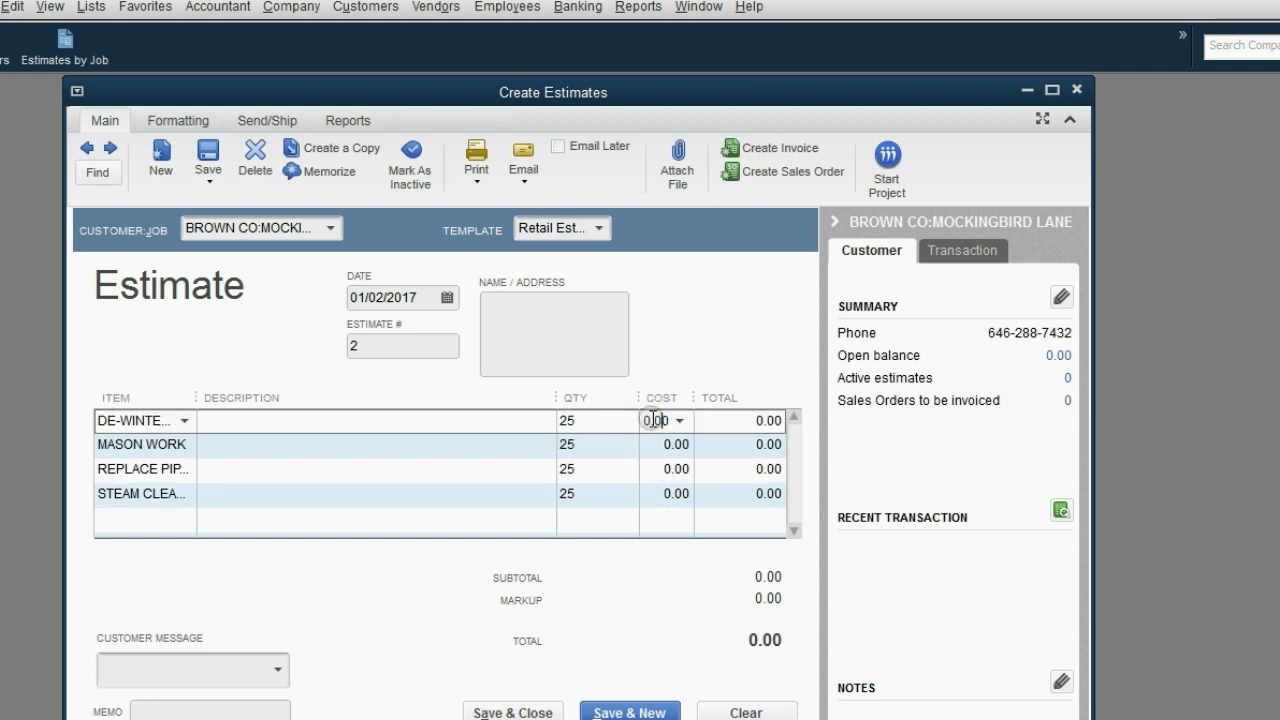
left_click_drag(652, 420, 674, 403)
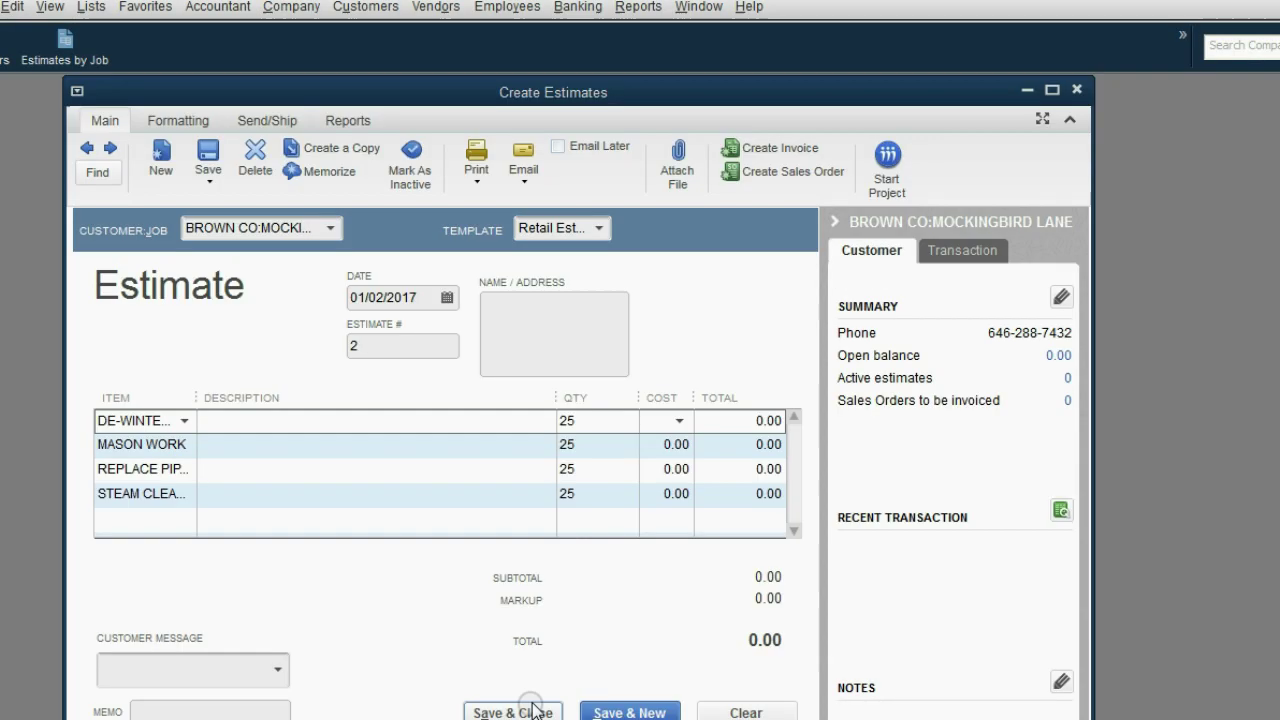
left_click(668, 421)
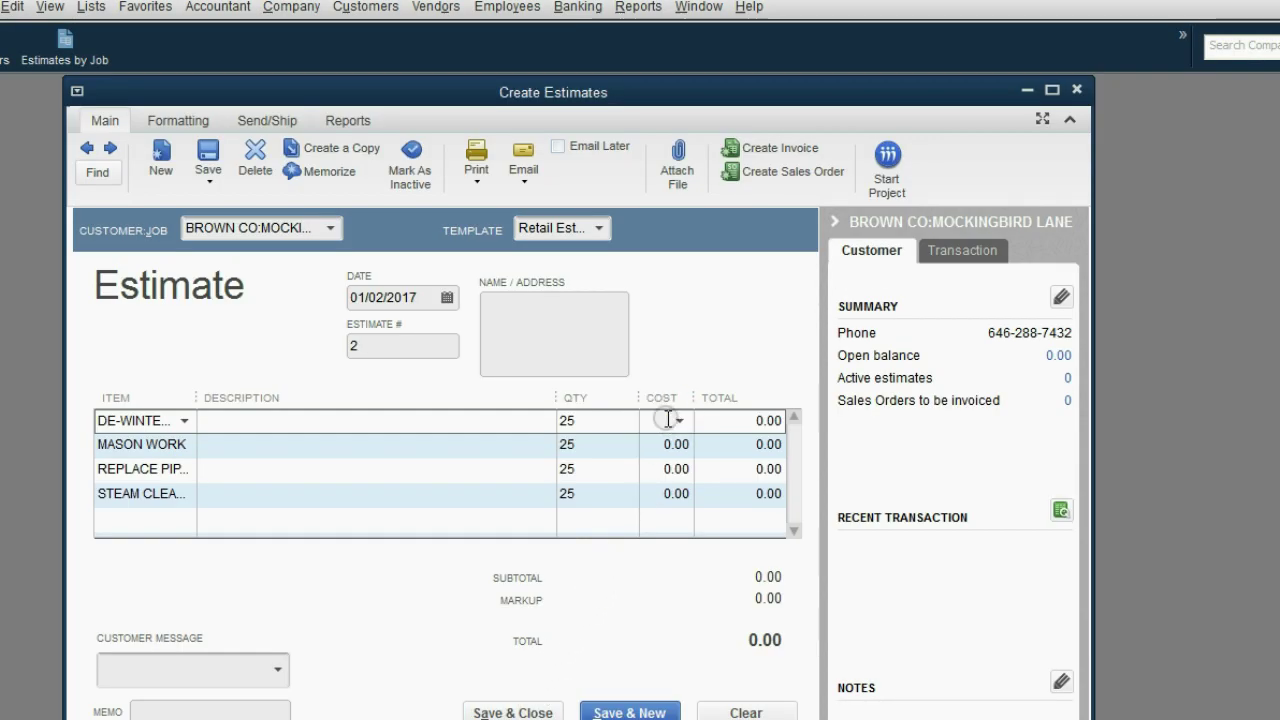
type("65...")
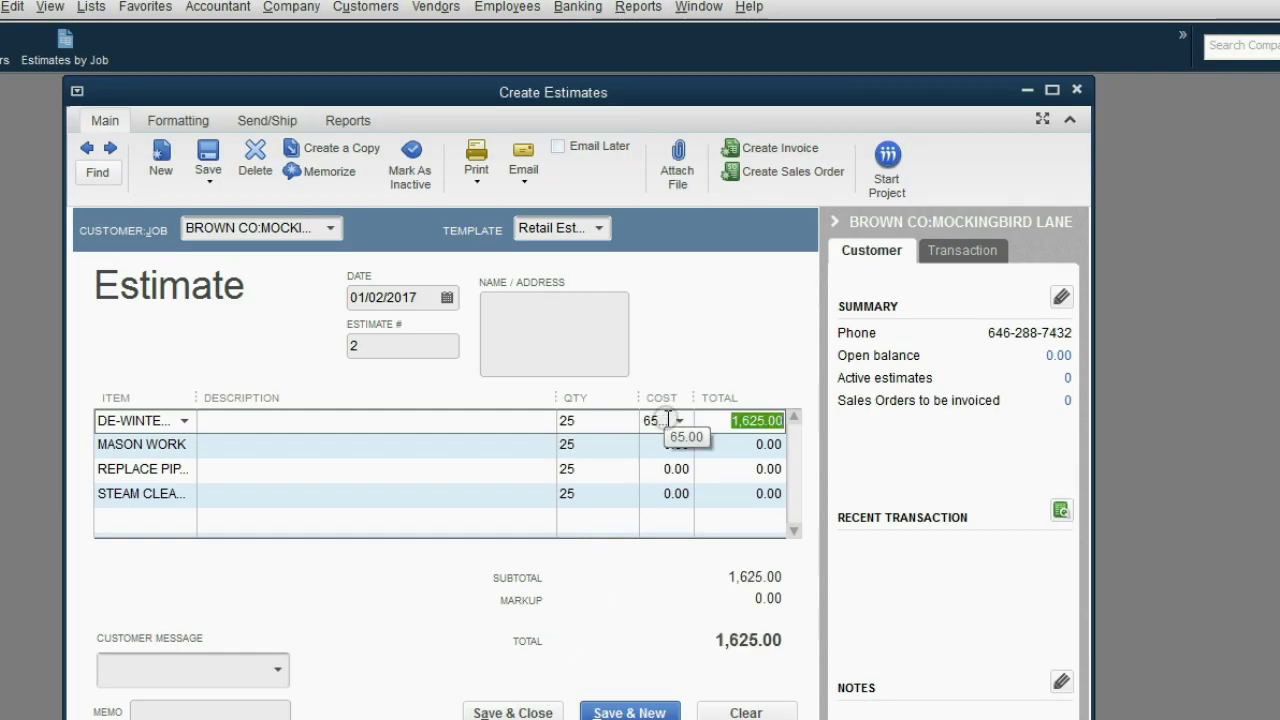
left_click(660, 445)
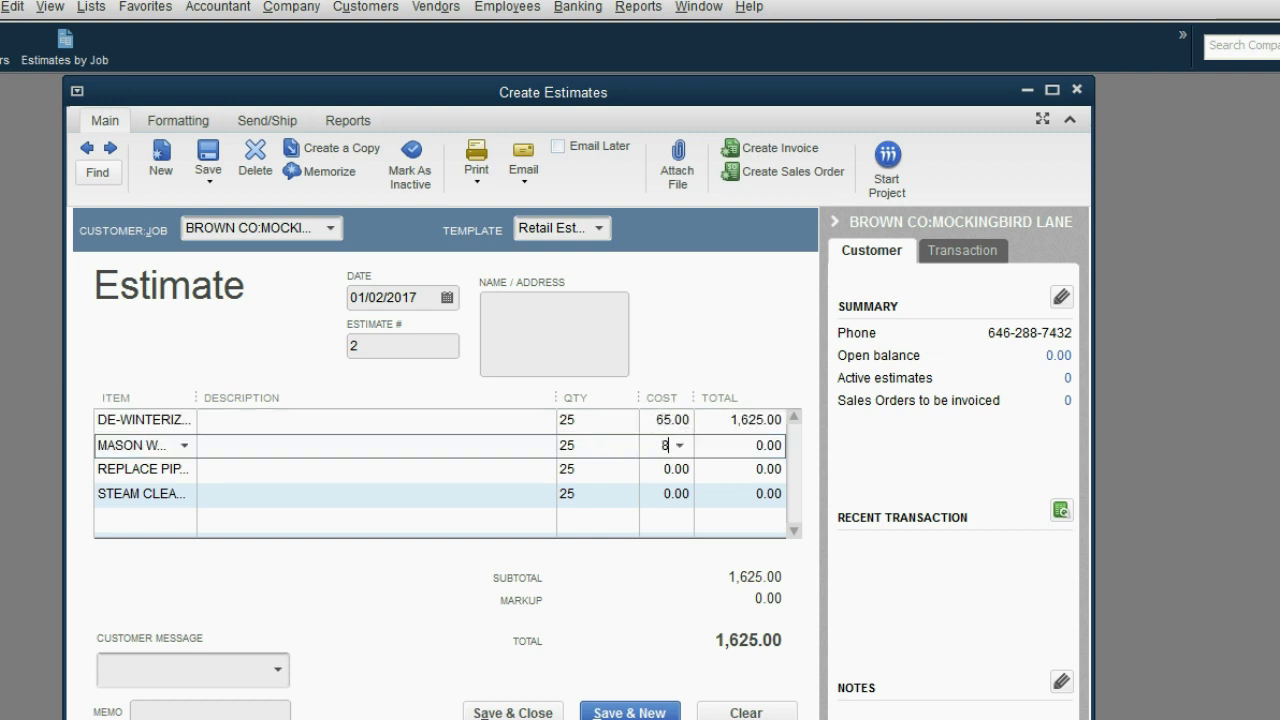
Set the cost of the REPLACE PIPES line to 70 and of the STEAM CLEANING line to 50
left_click(668, 468)
type("7")
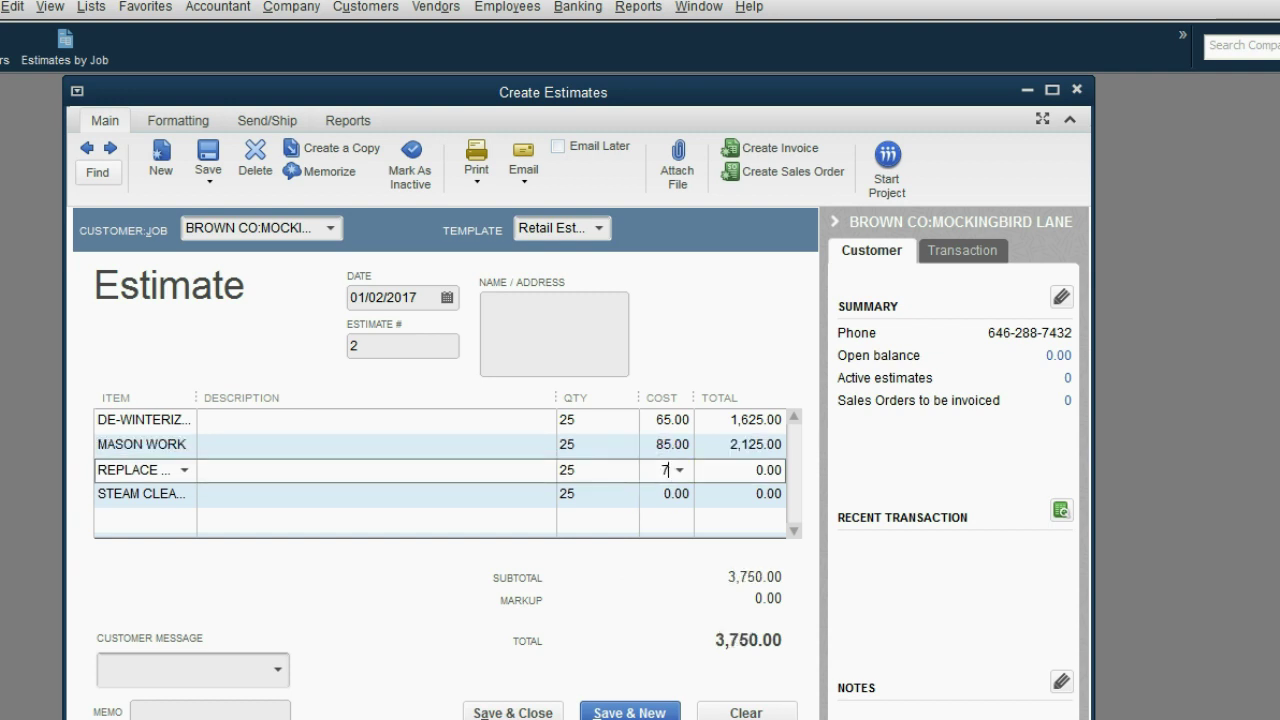
type("0")
left_click(655, 493)
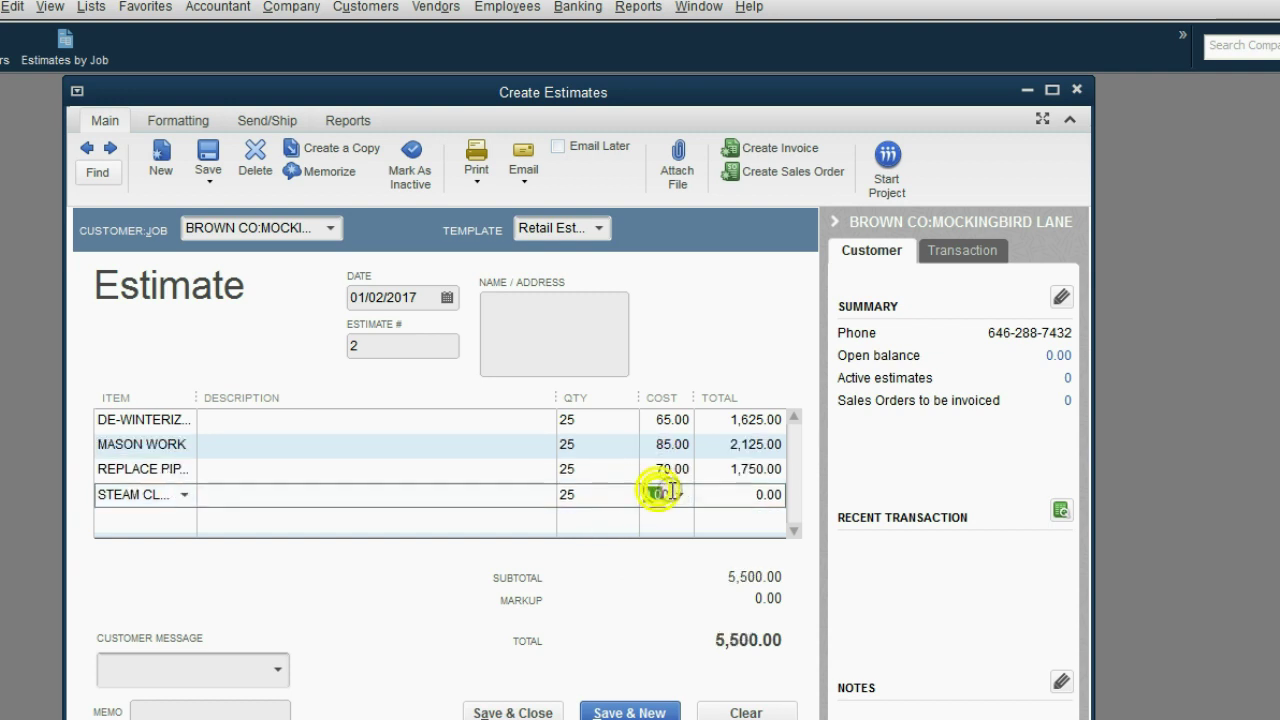
type("50")
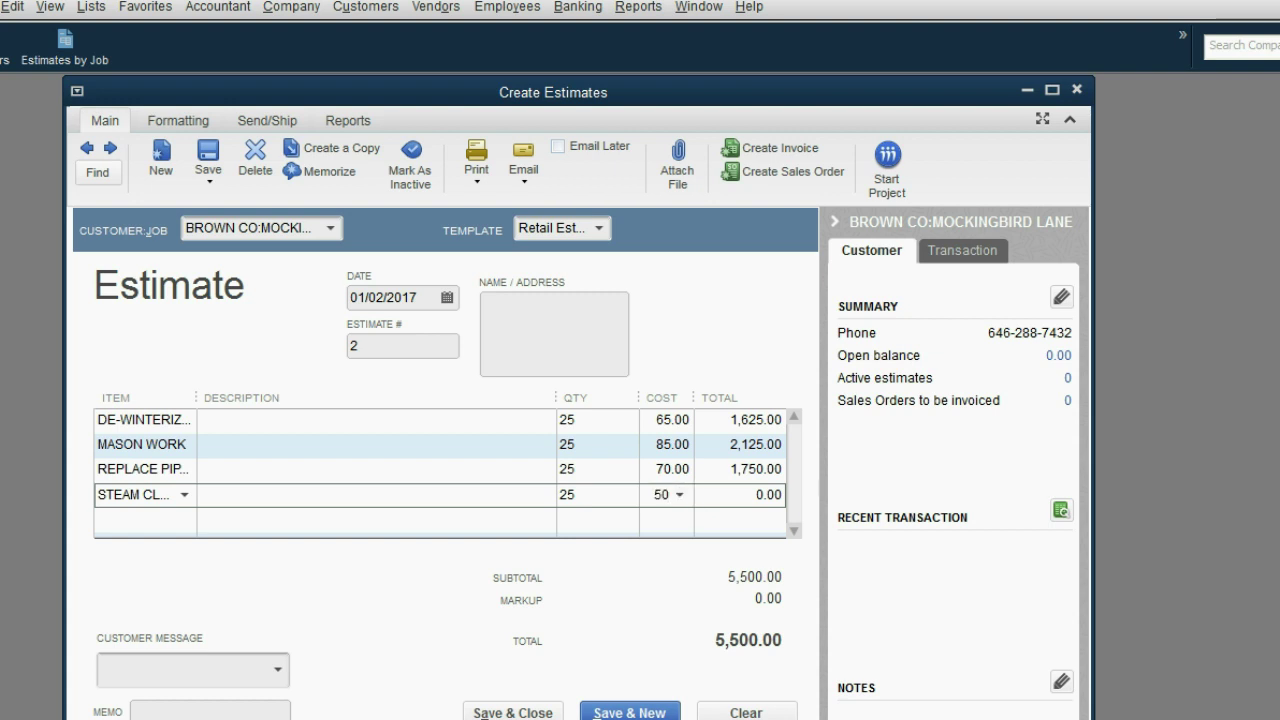
key("Tab")
left_click(715, 518)
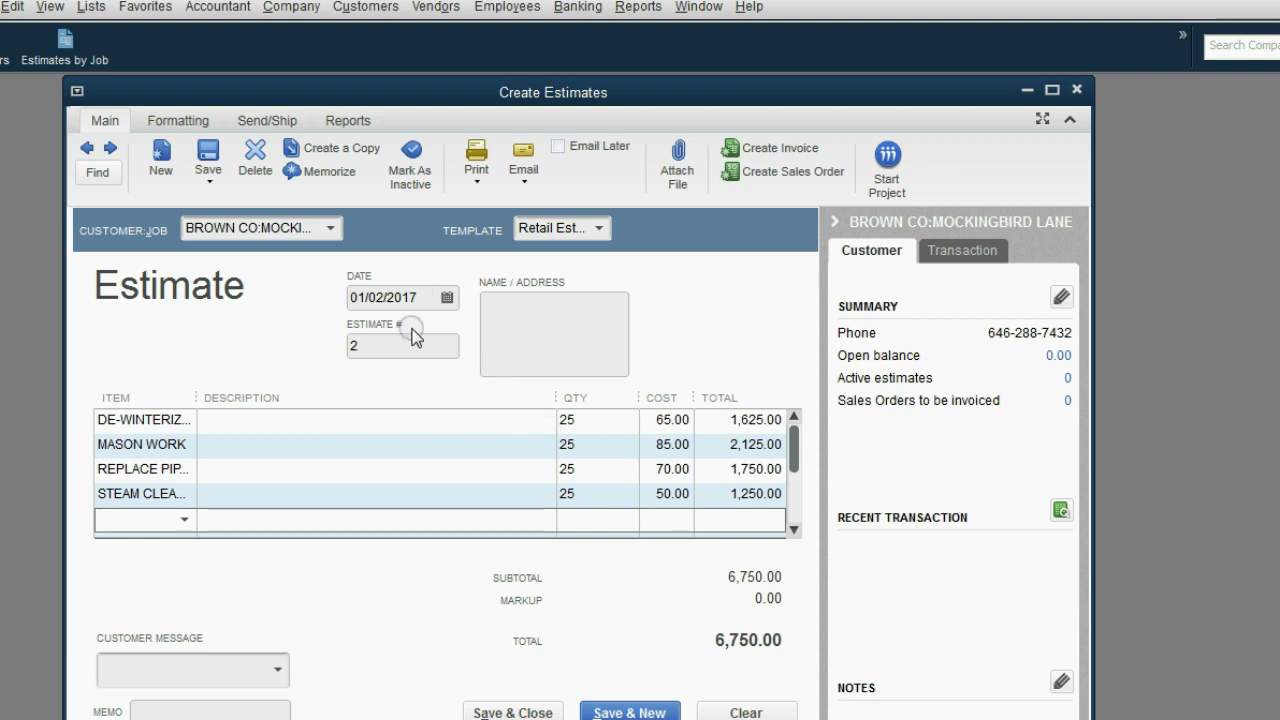
Check that the estimate is assigned to the MOCKINGBIRD LANE job, and save and close it
left_click(330, 231)
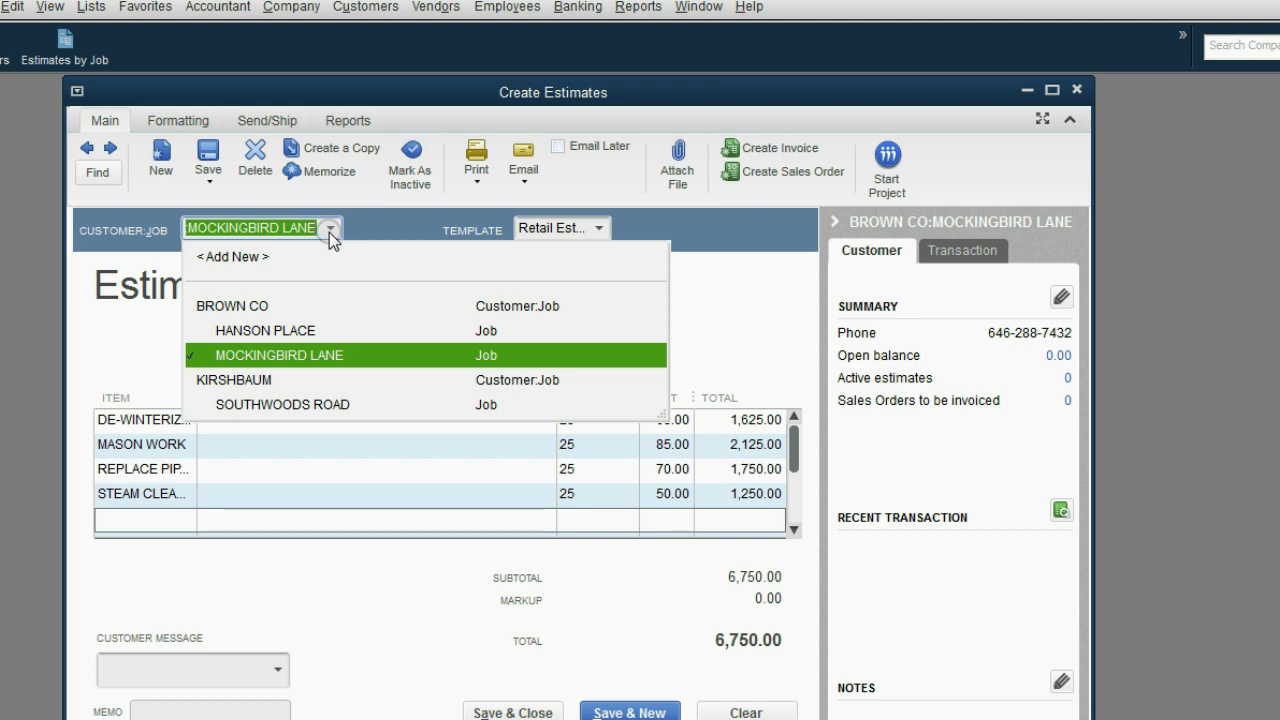
left_click(329, 232)
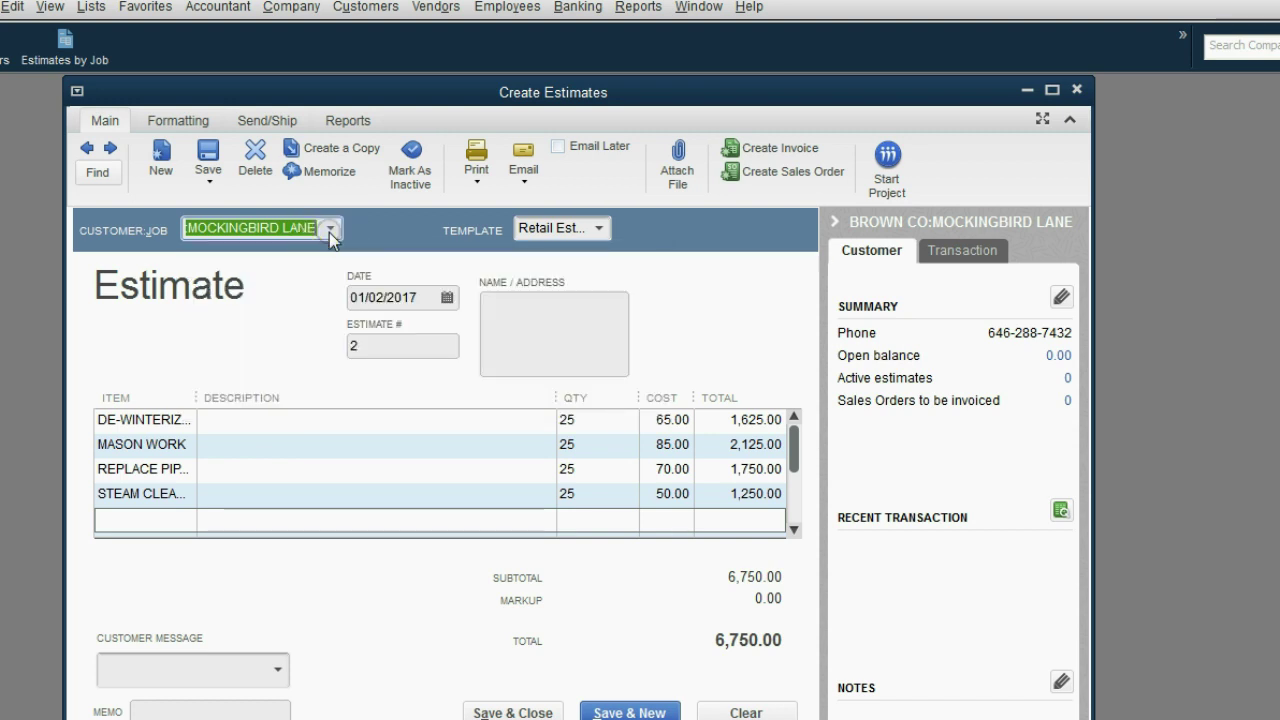
left_click(558, 713)
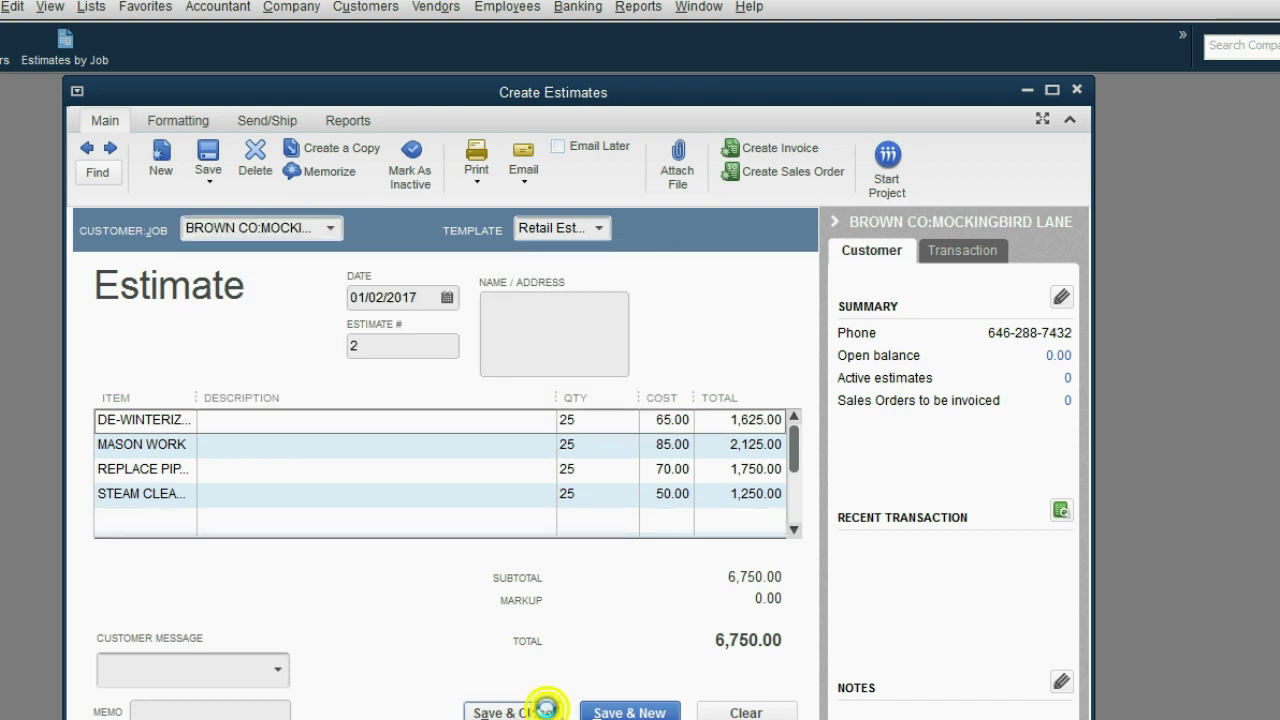
Open the Estimates by Job report and review the estimates of the HANSON PLACE and MOCKINGBIRD LANE jobs
left_click(64, 62)
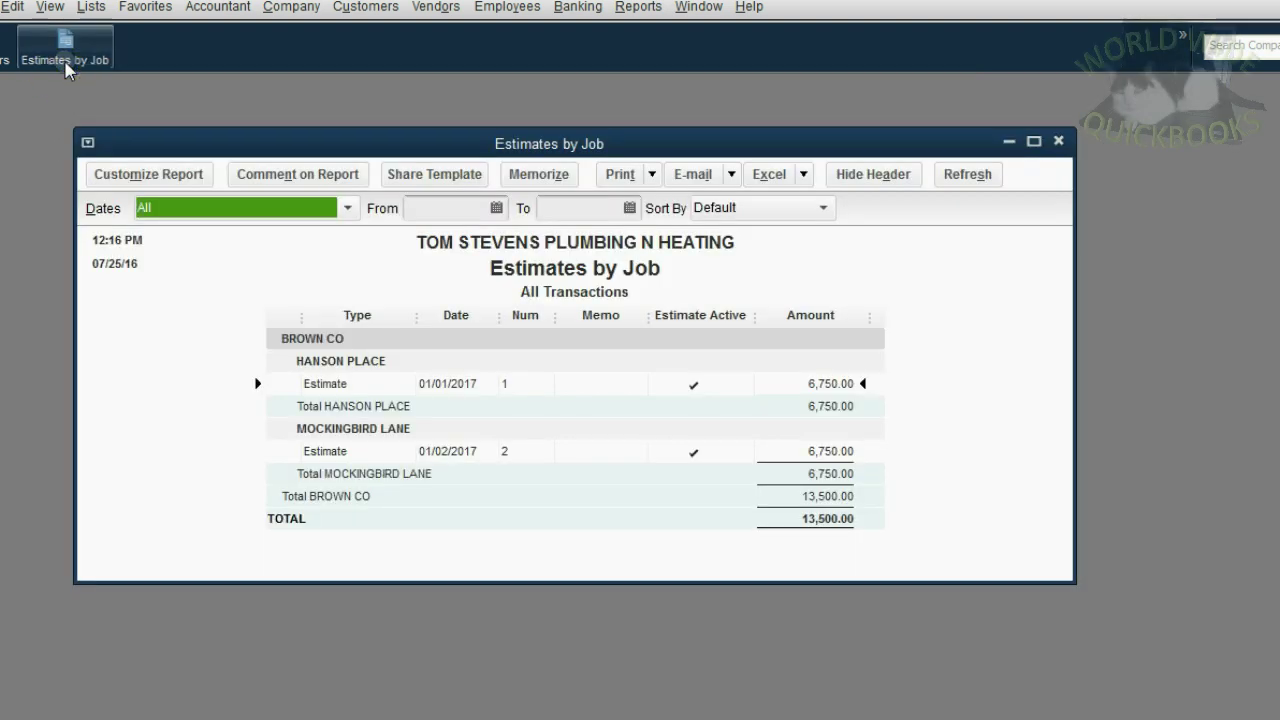
left_click(858, 390)
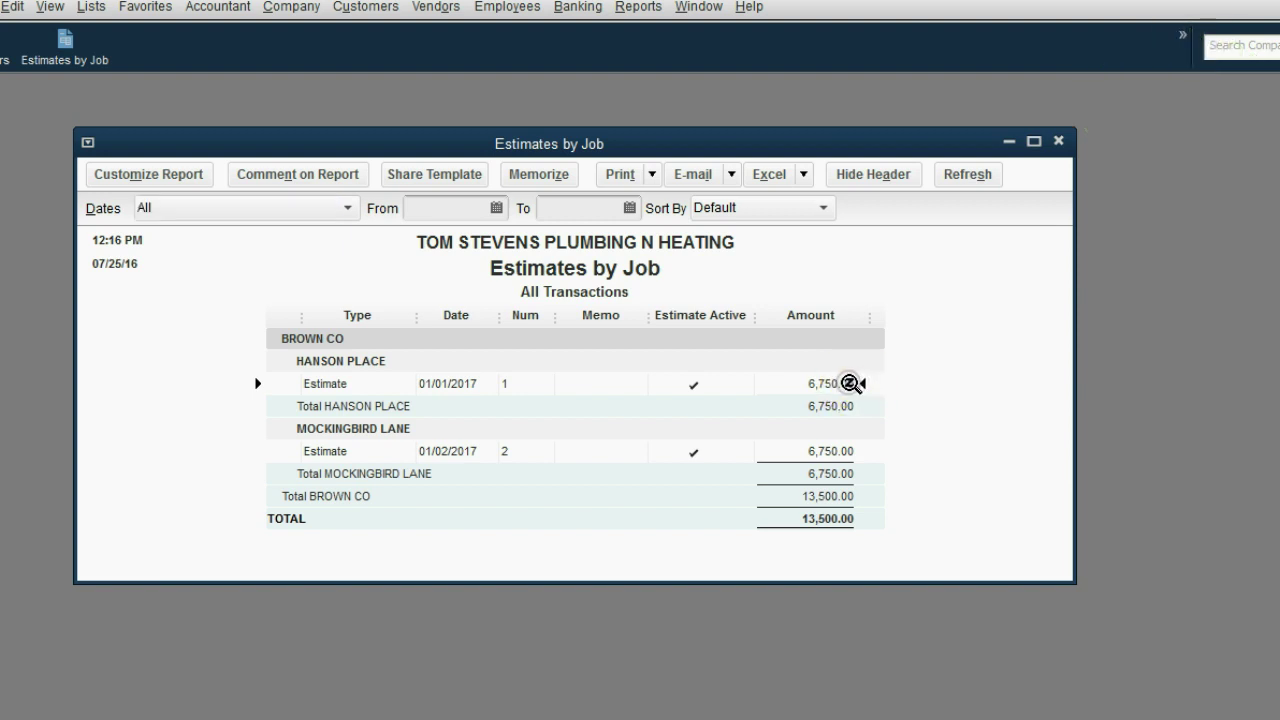